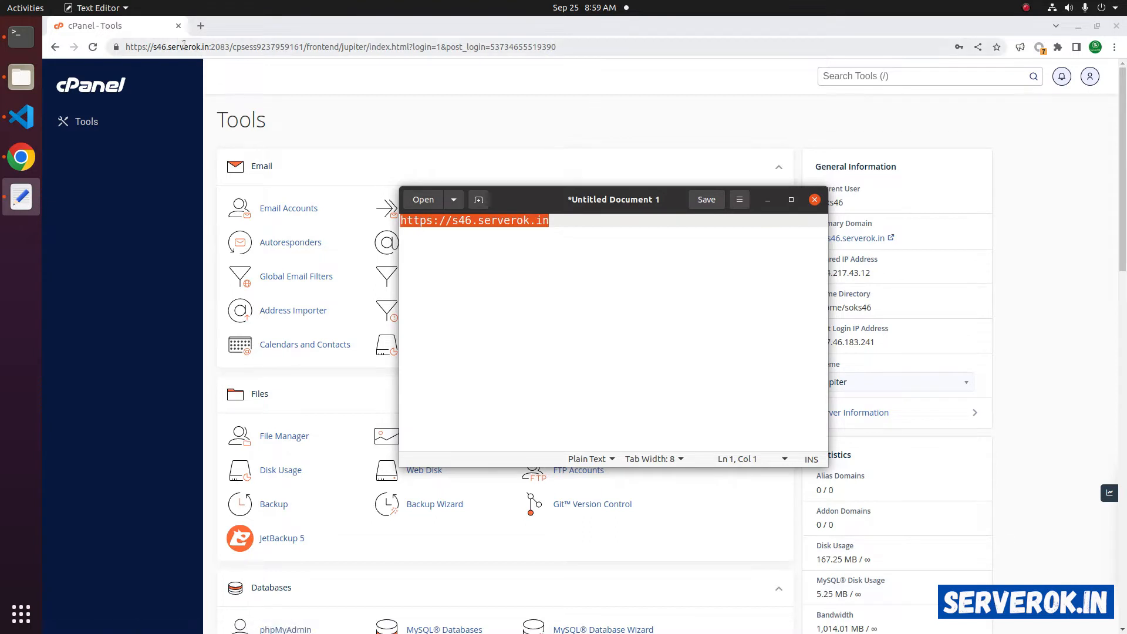
click(201, 26)
text(https://s46.serverok.in)
key(Return)
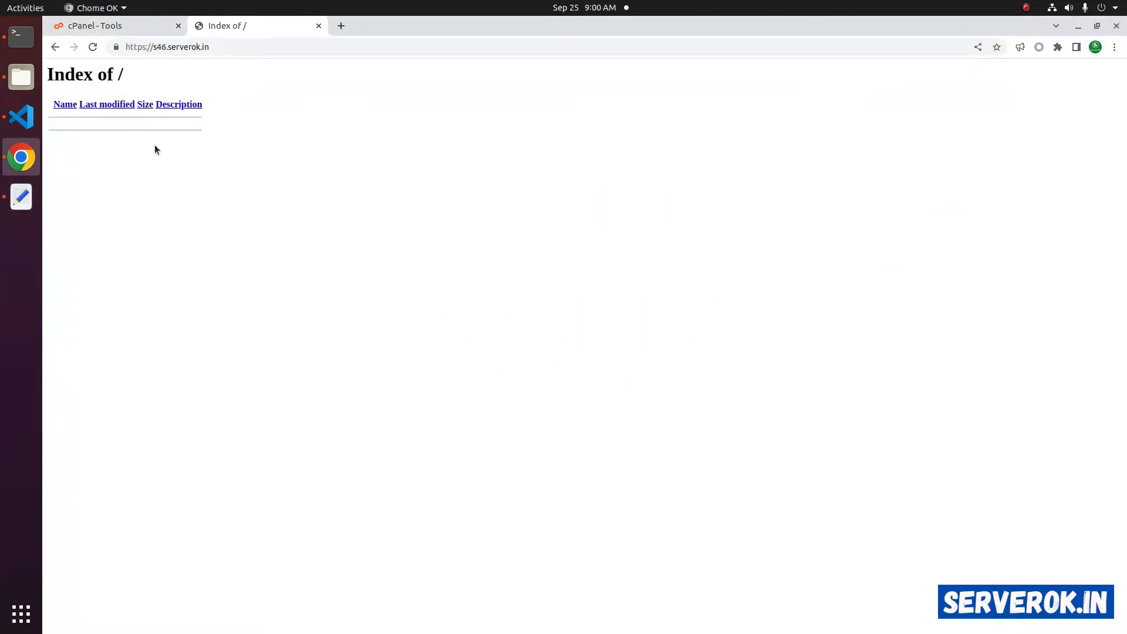
key(ctrl+t)
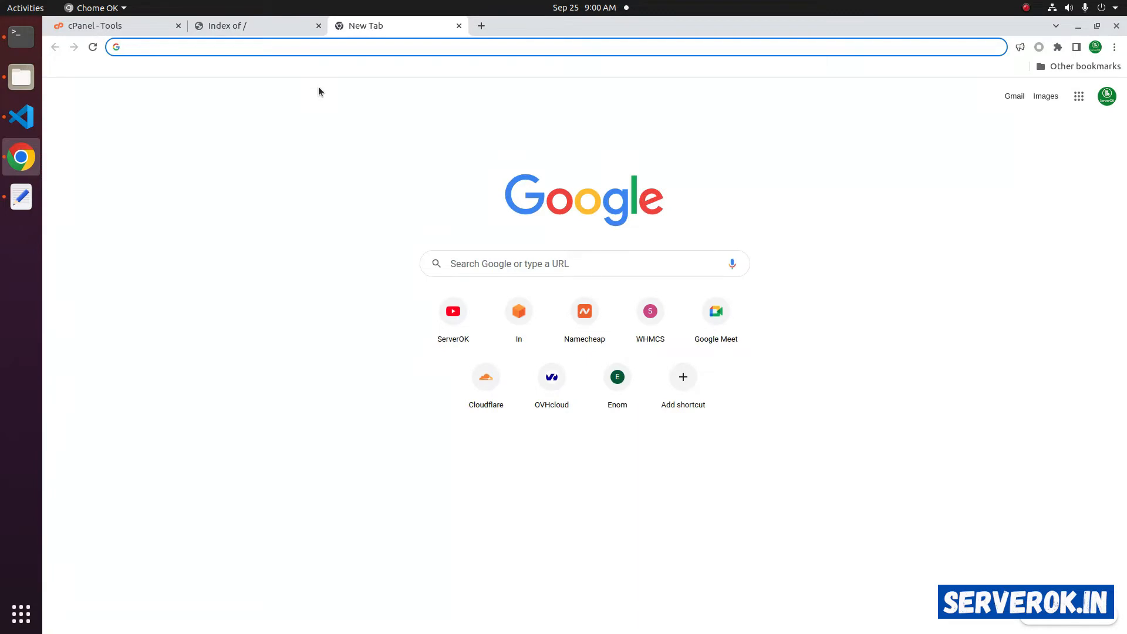
text(w)
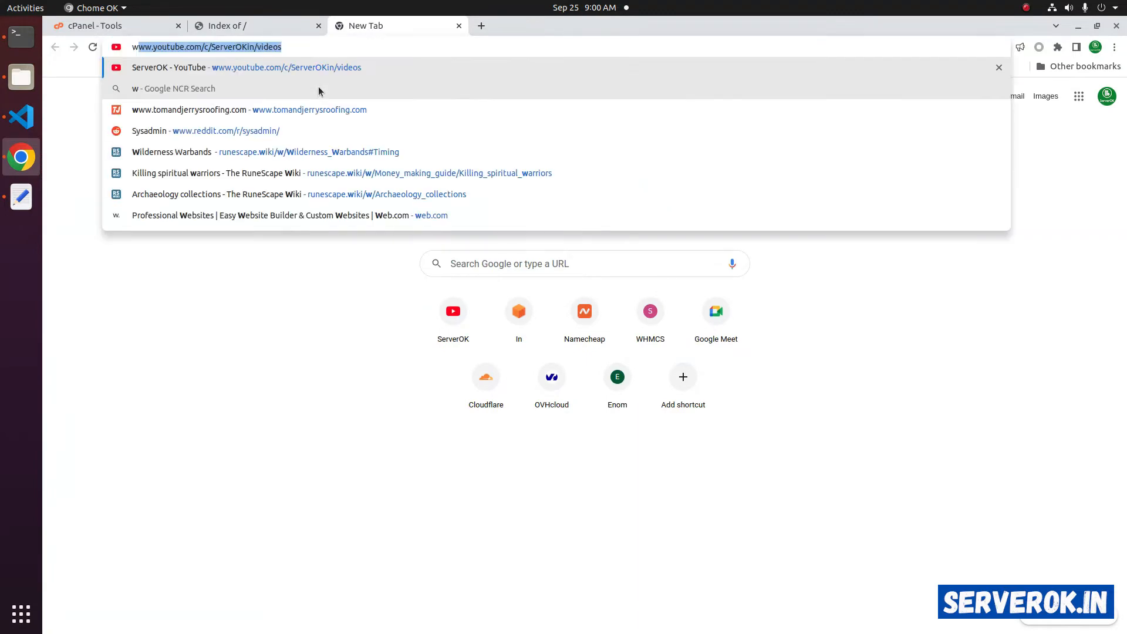
text(ww.wordpress.org)
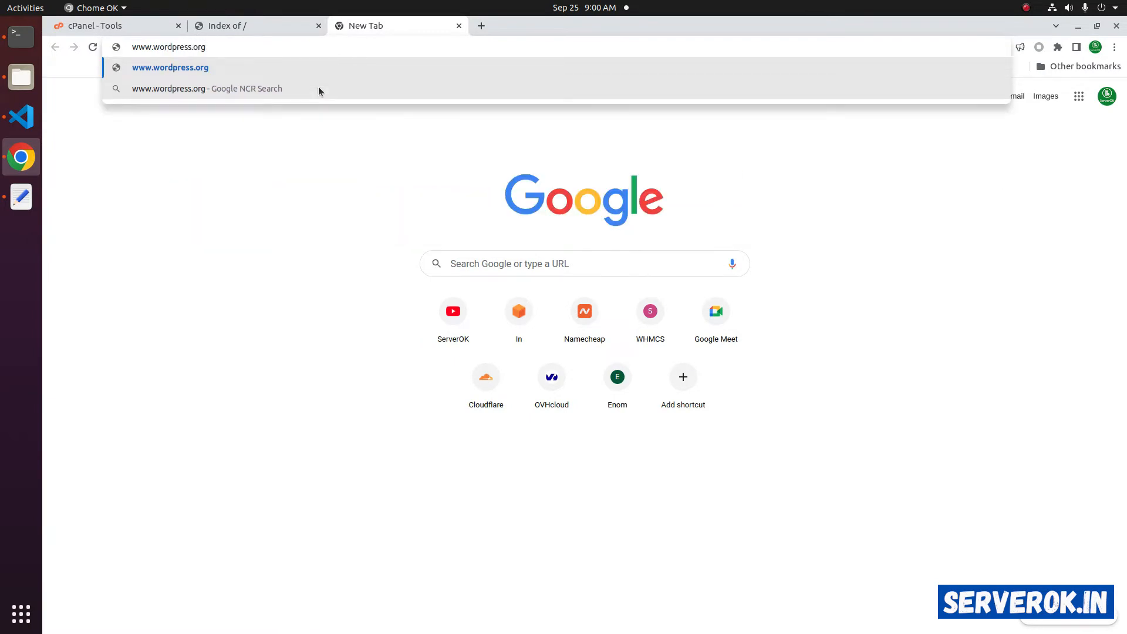
key(Return)
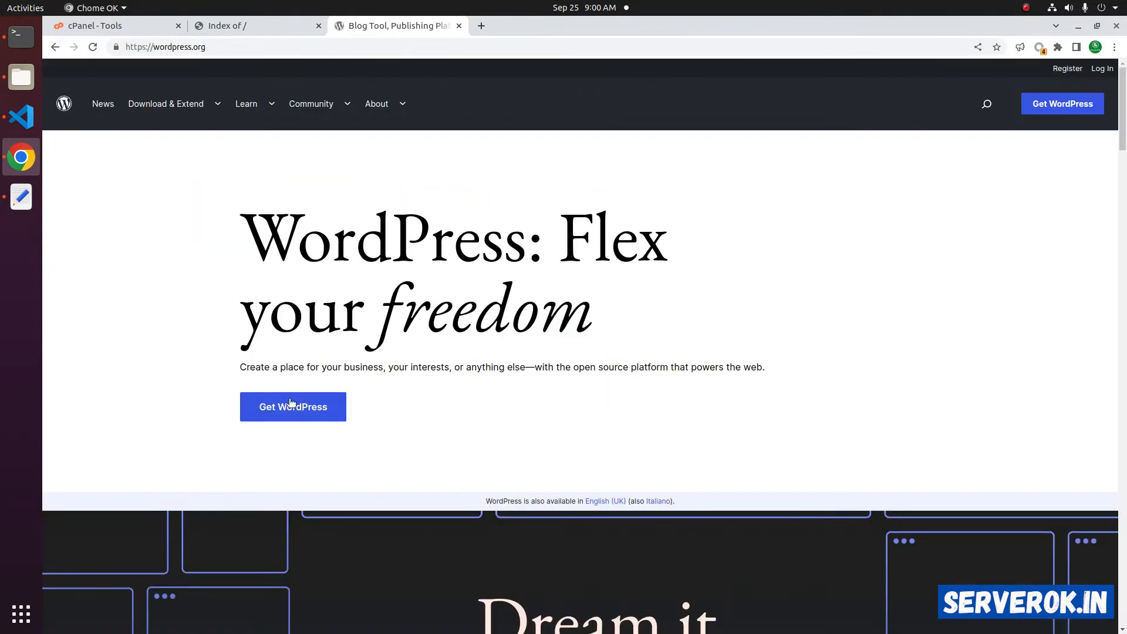
click(267, 417)
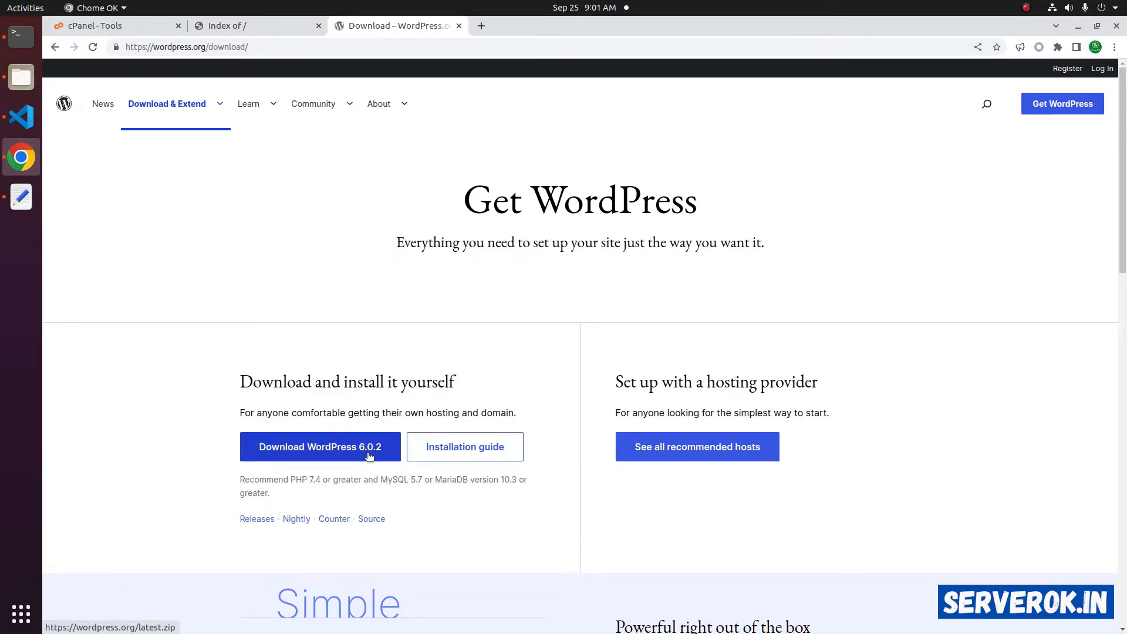
click(330, 458)
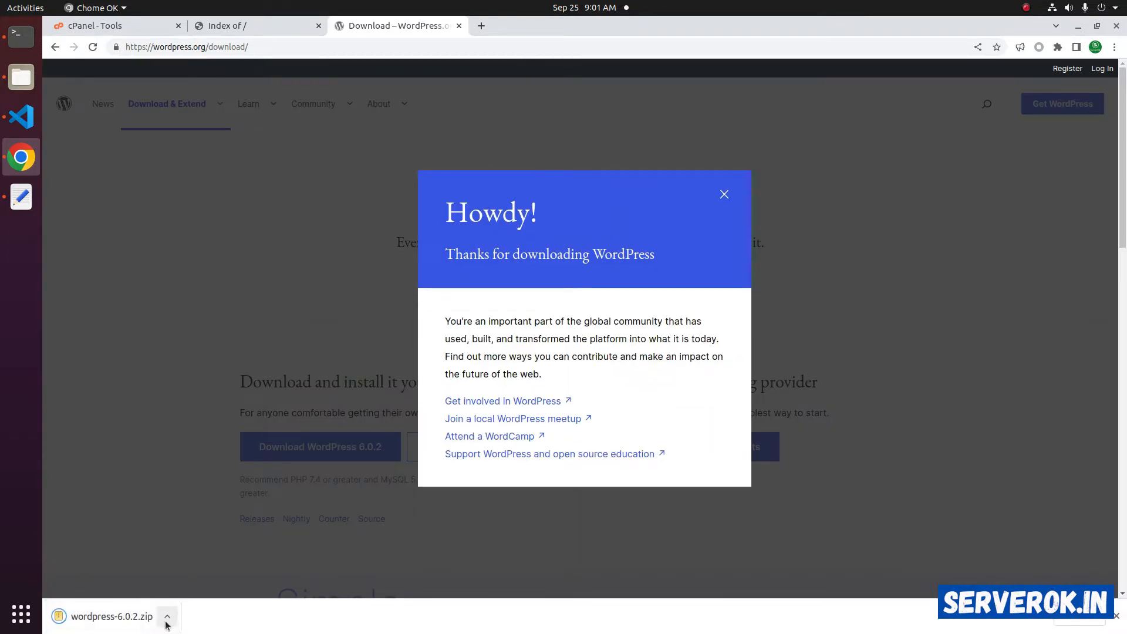
key(ctrl+1)
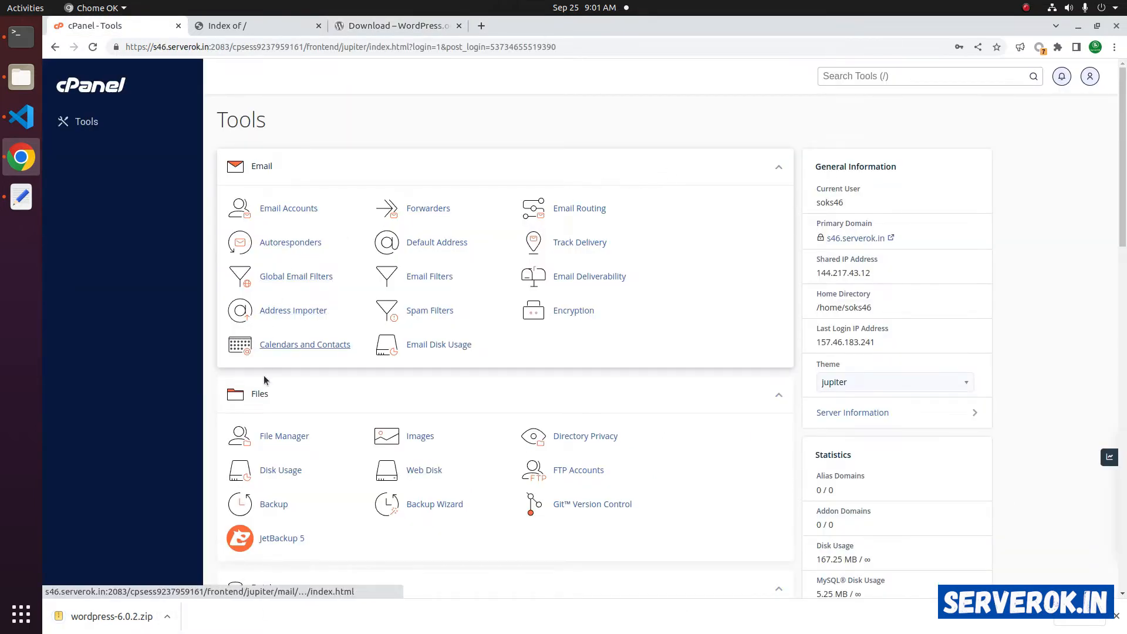
- Search cPanel tools for 'file ma', open File Manager, and view the empty public_html folder
click(854, 75)
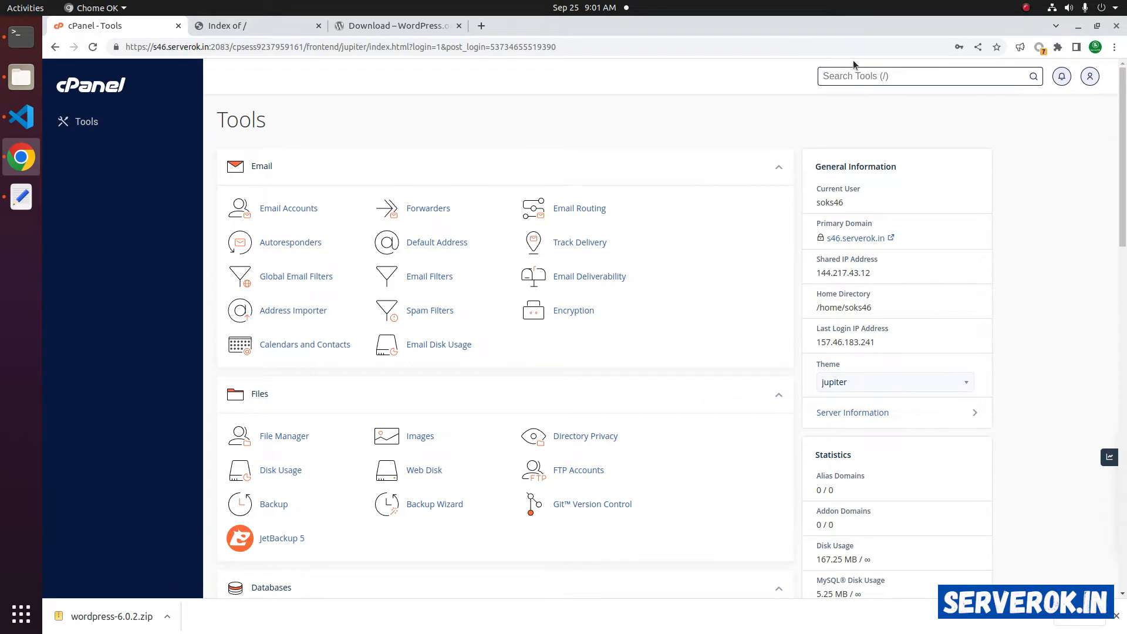
text(file ma)
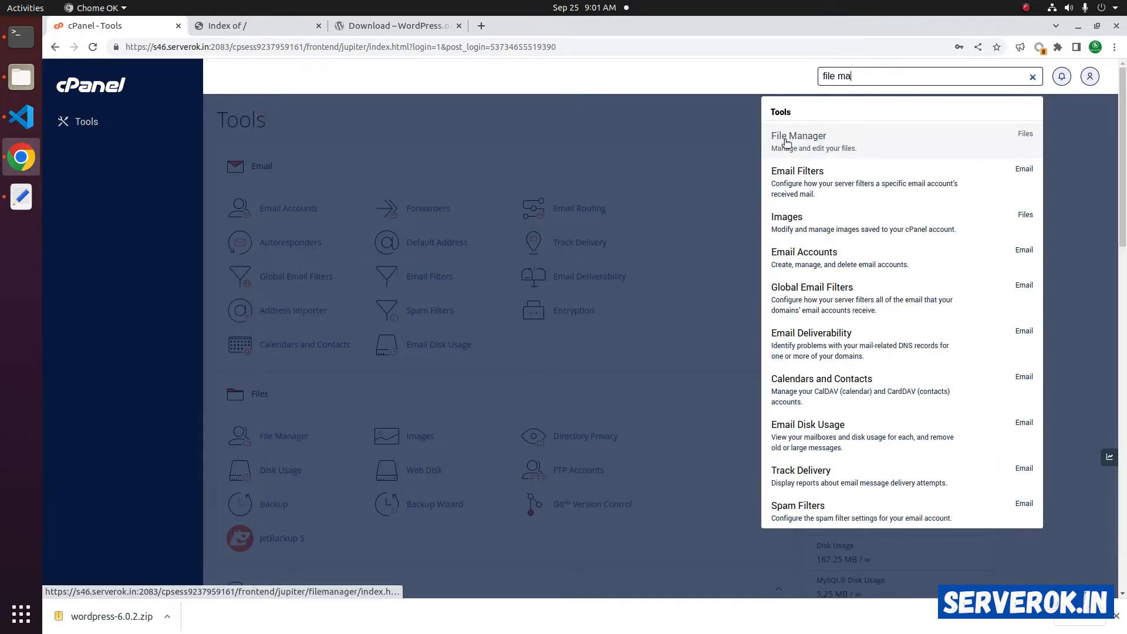
click(787, 143)
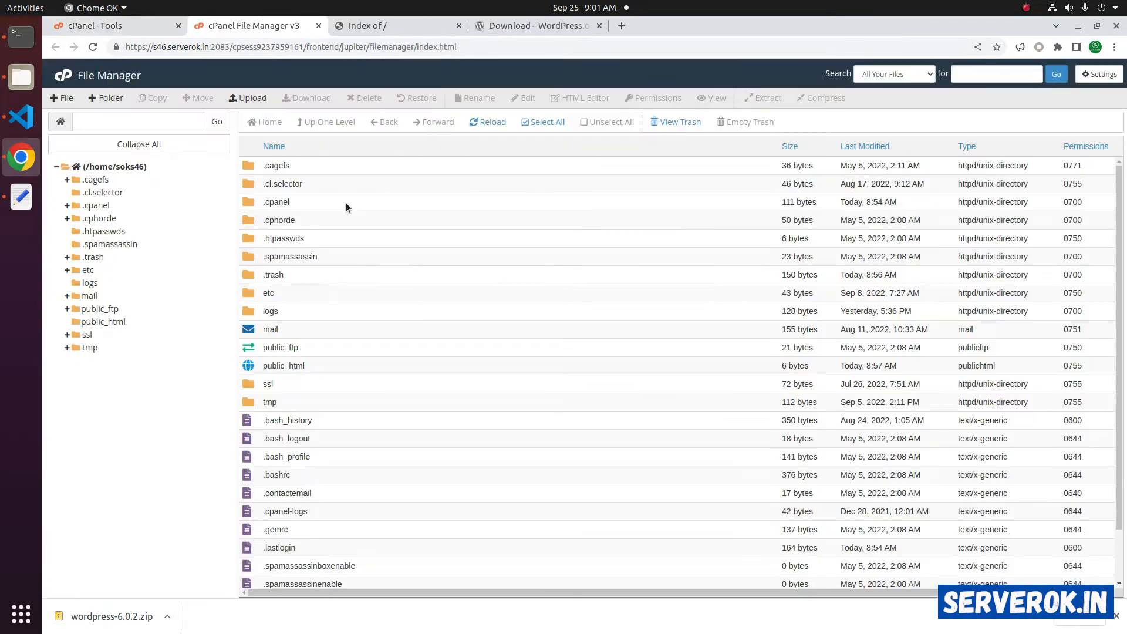
click(101, 321)
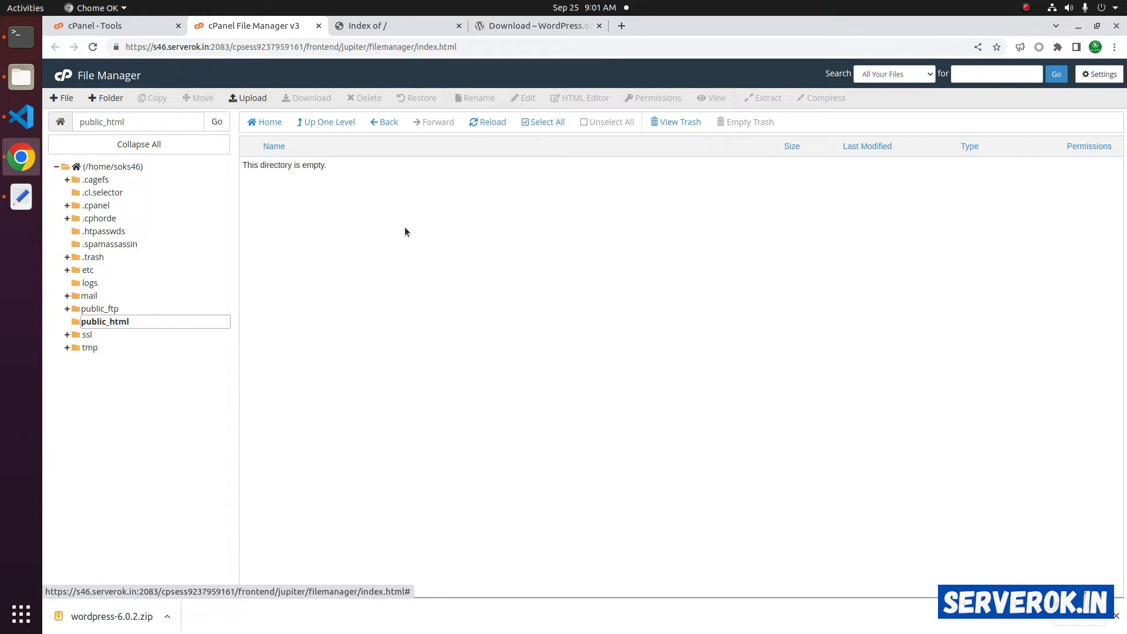
- Create index.php in public_html containing the text 'Welcome' and save it
click(61, 98)
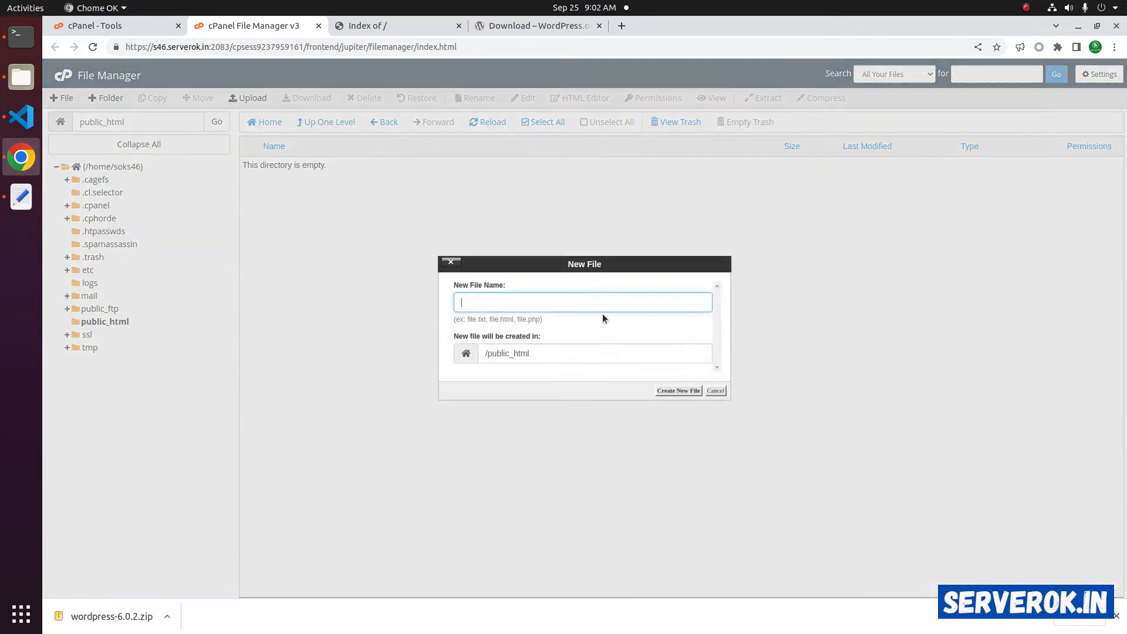
text(index.php)
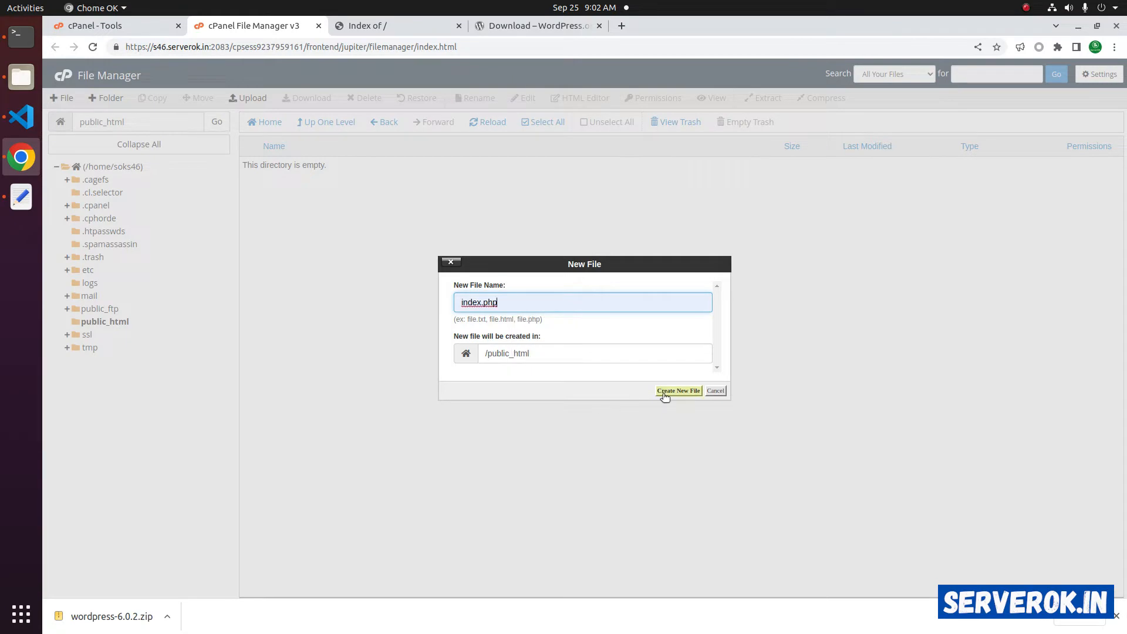
click(669, 391)
right_click(273, 170)
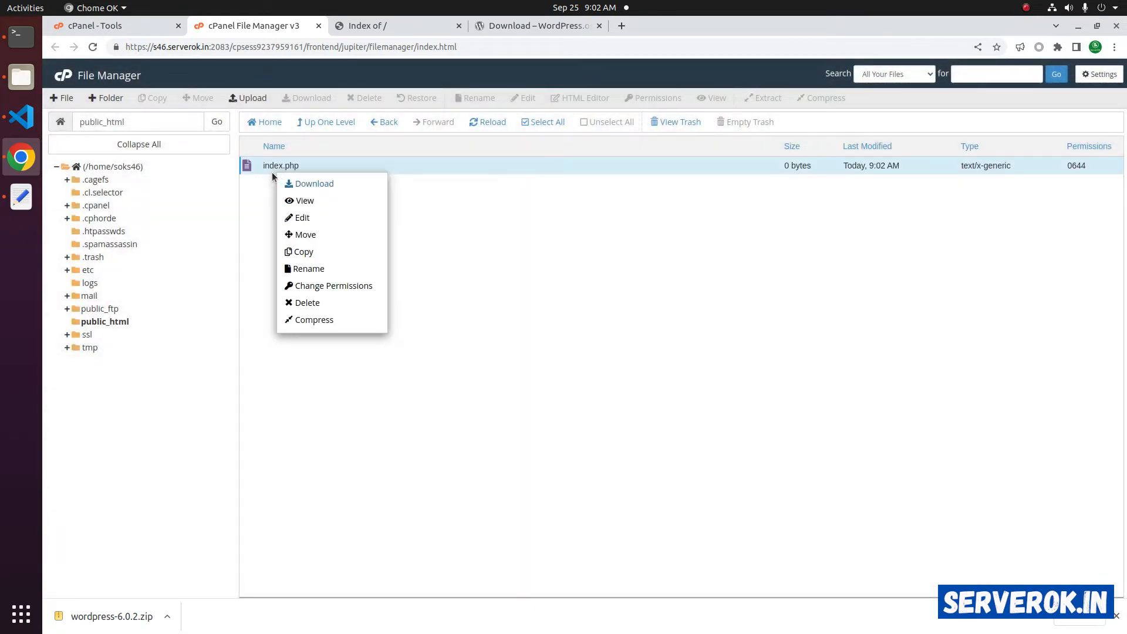
click(312, 219)
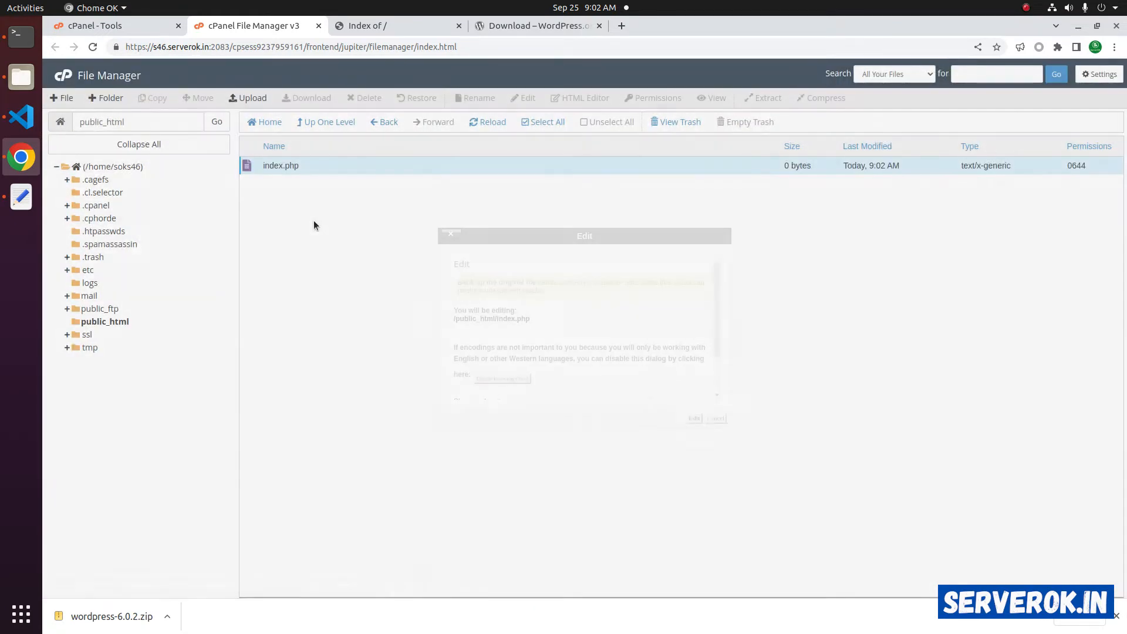
click(693, 418)
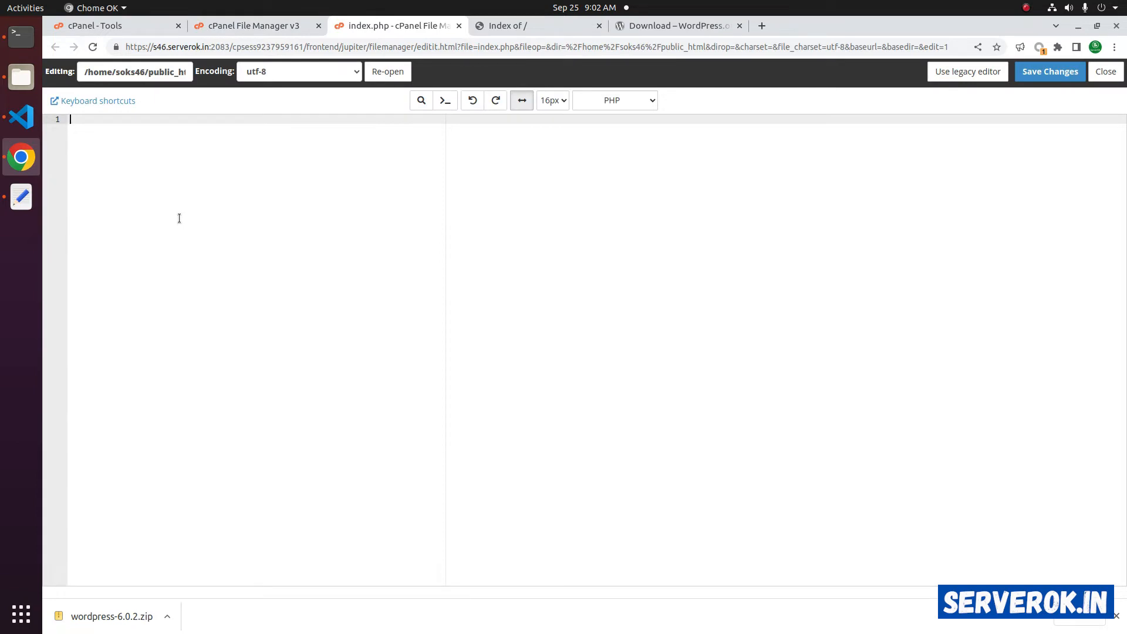
text(Welcome)
click(1038, 73)
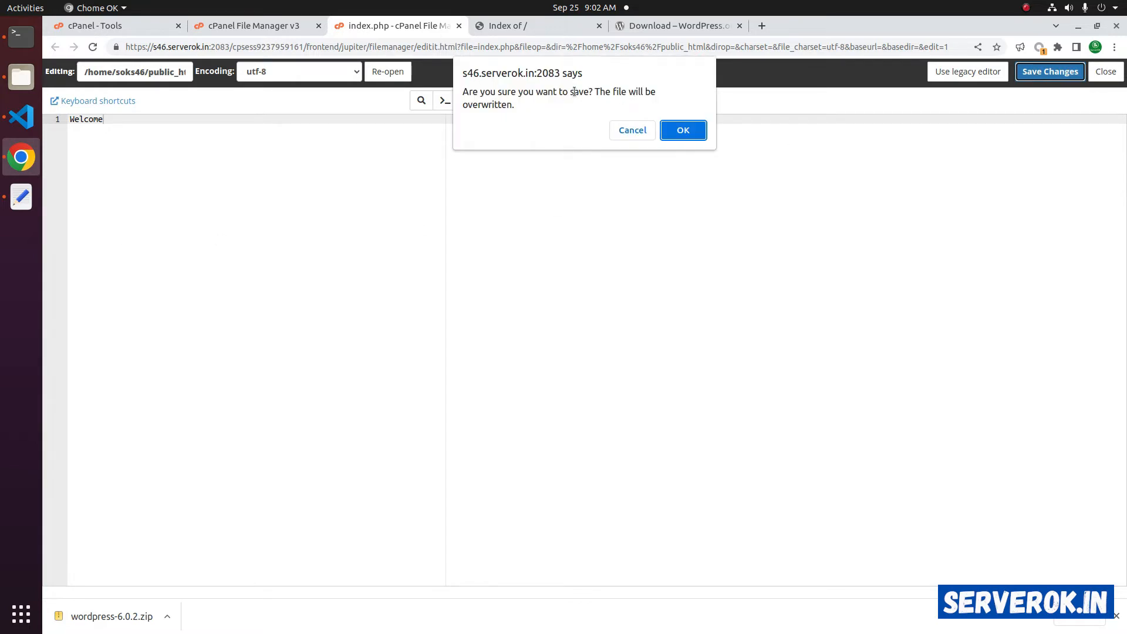
click(683, 129)
click(1103, 73)
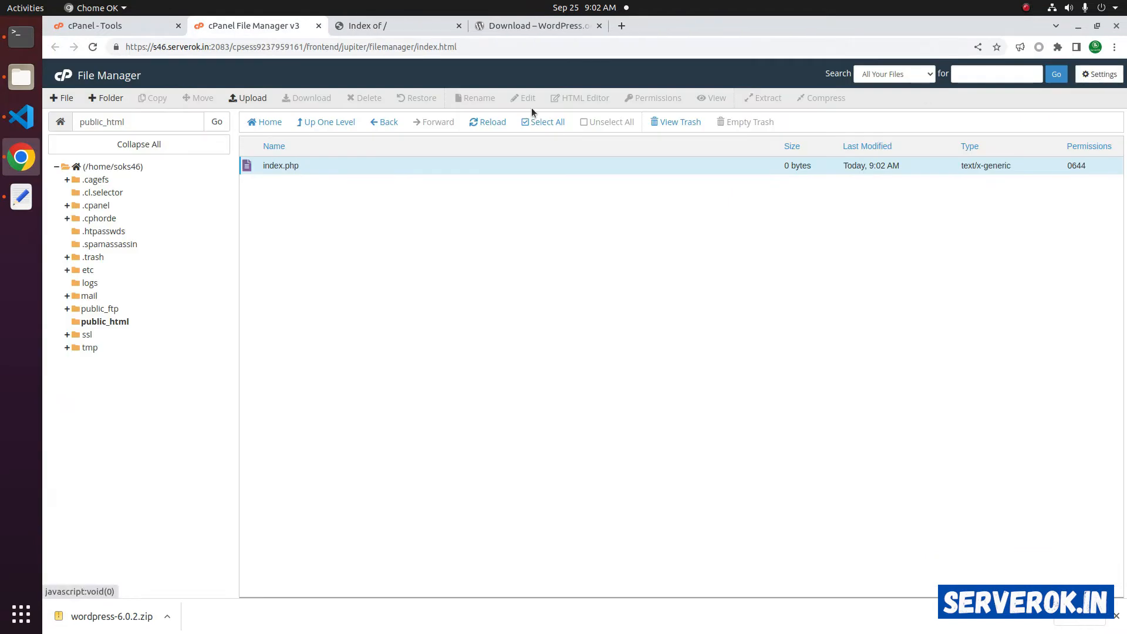
- Reload the site to confirm it shows Welcome, then delete the test index.php
click(358, 25)
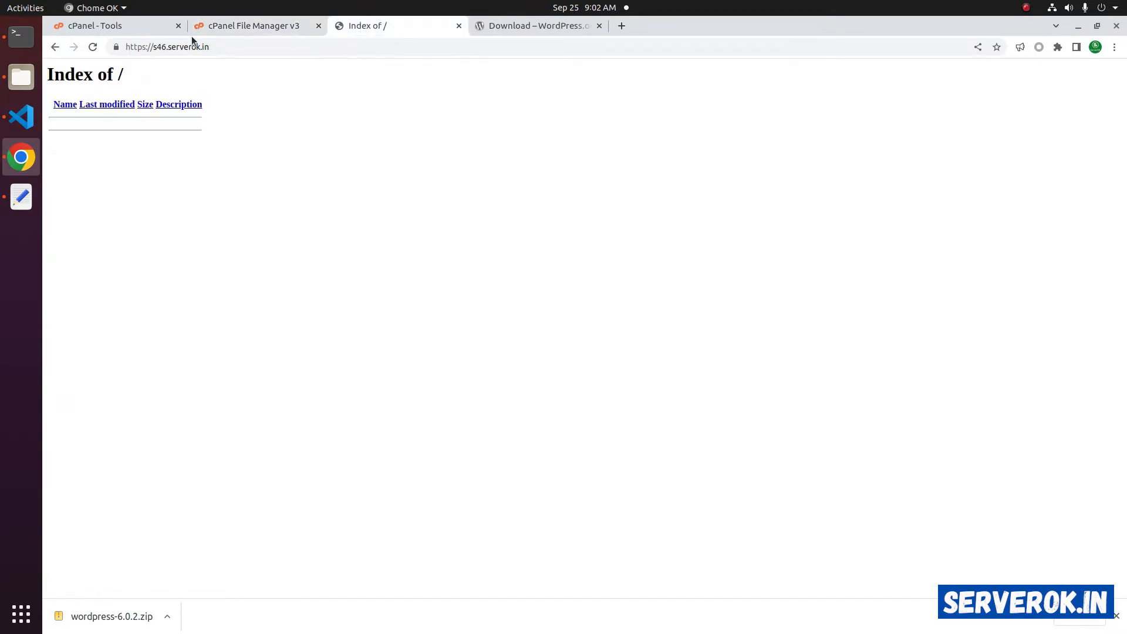
click(92, 47)
drag(59, 68, 98, 205)
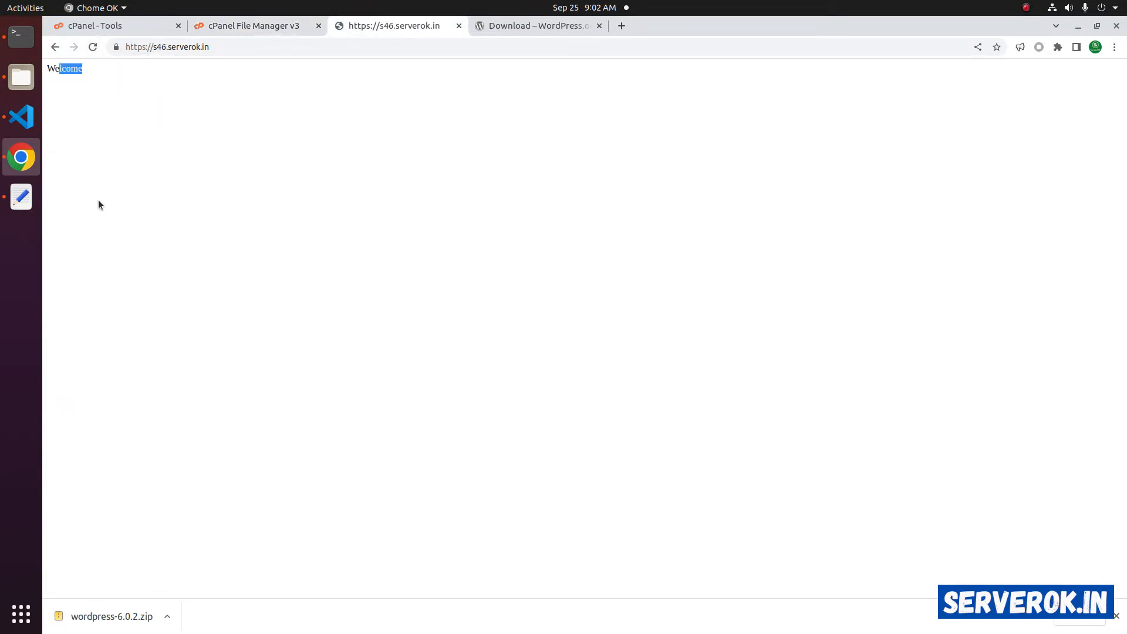
click(254, 26)
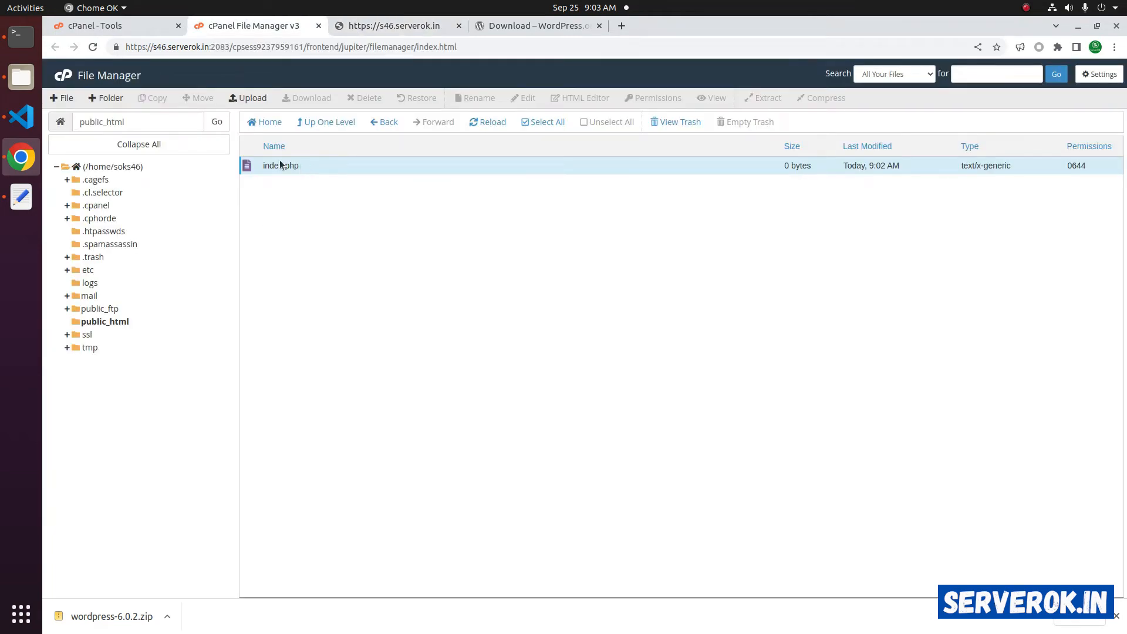
right_click(264, 169)
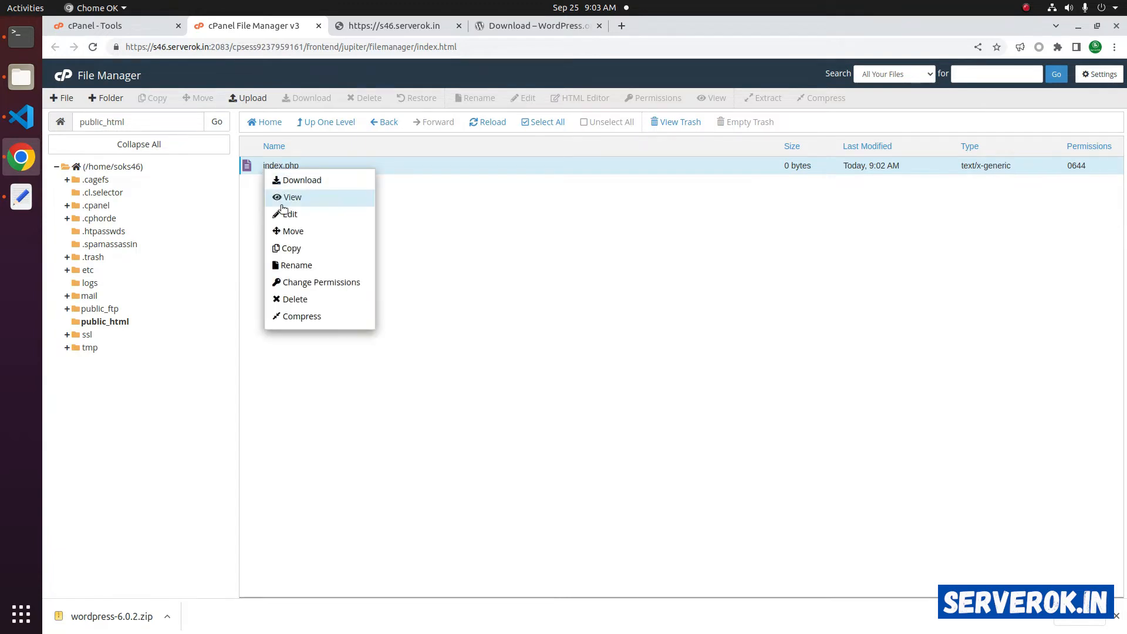
click(282, 300)
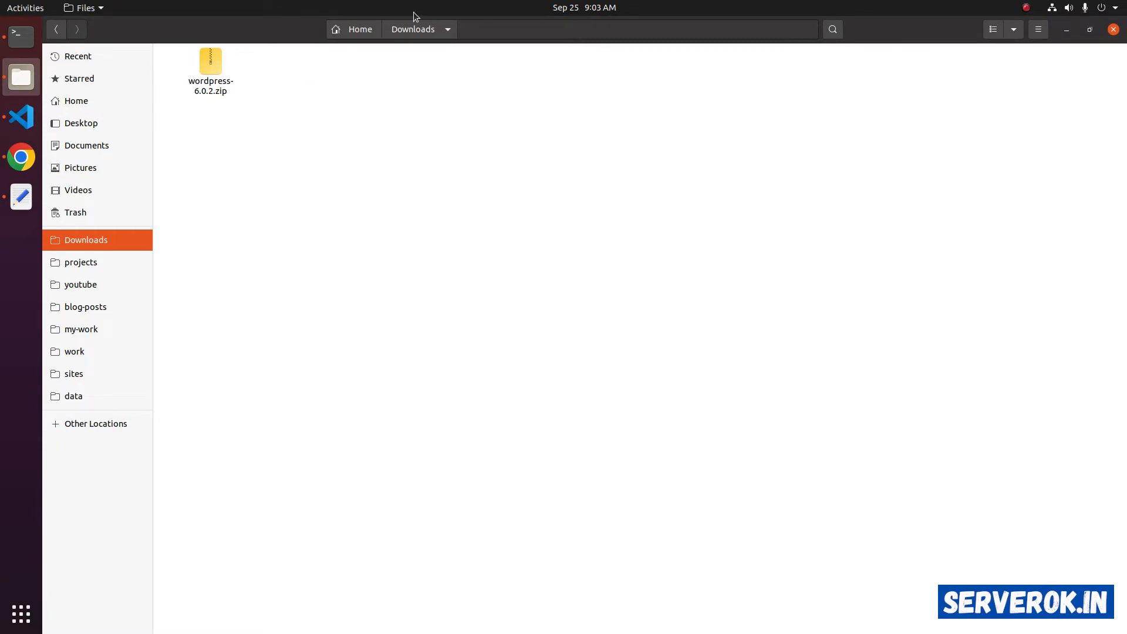
- Shrink the Files window showing wordpress-6.0.2.zip in Downloads and bring Chrome forward
drag(413, 11, 529, 156)
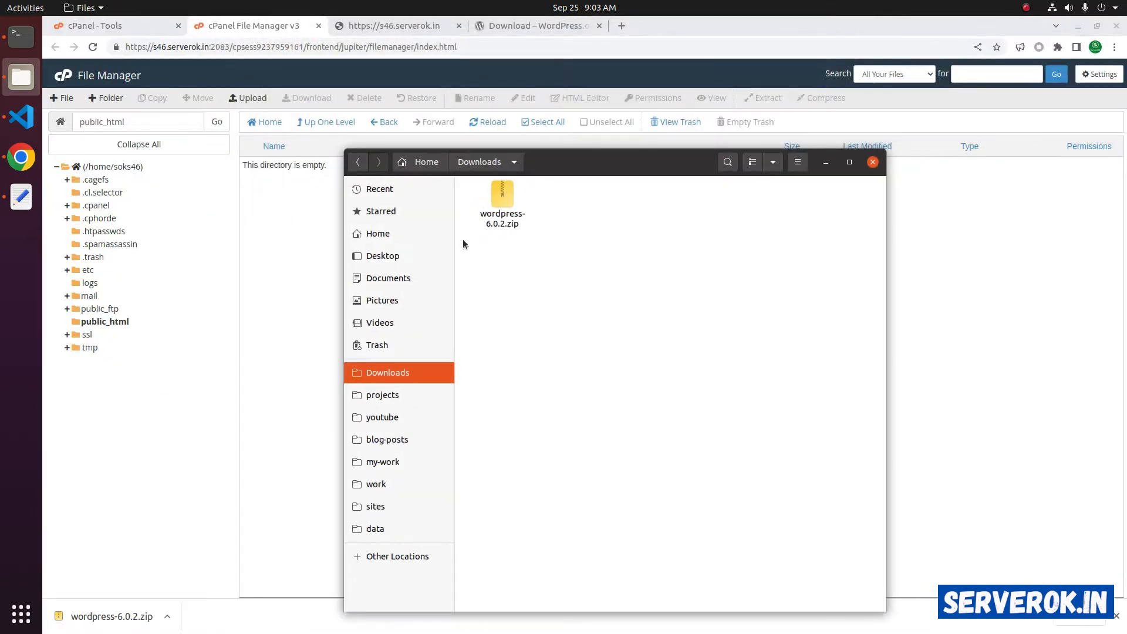
click(499, 220)
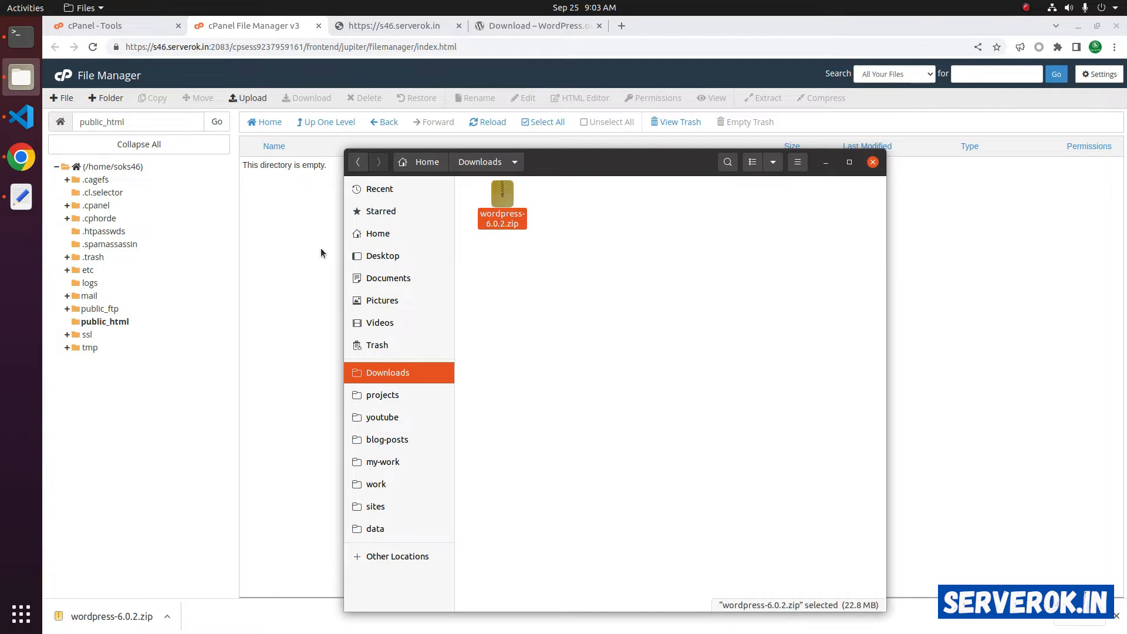
click(246, 101)
- Upload wordpress-6.0.2.zip (21.72 MB) from Downloads into public_html, then return to the listing
click(247, 99)
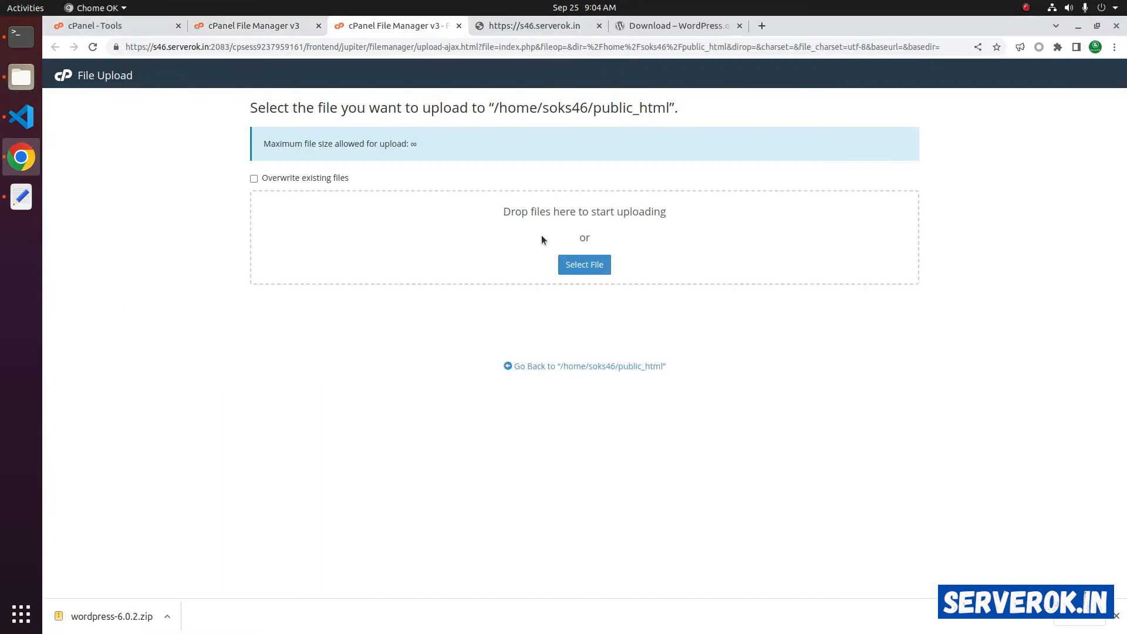
click(589, 263)
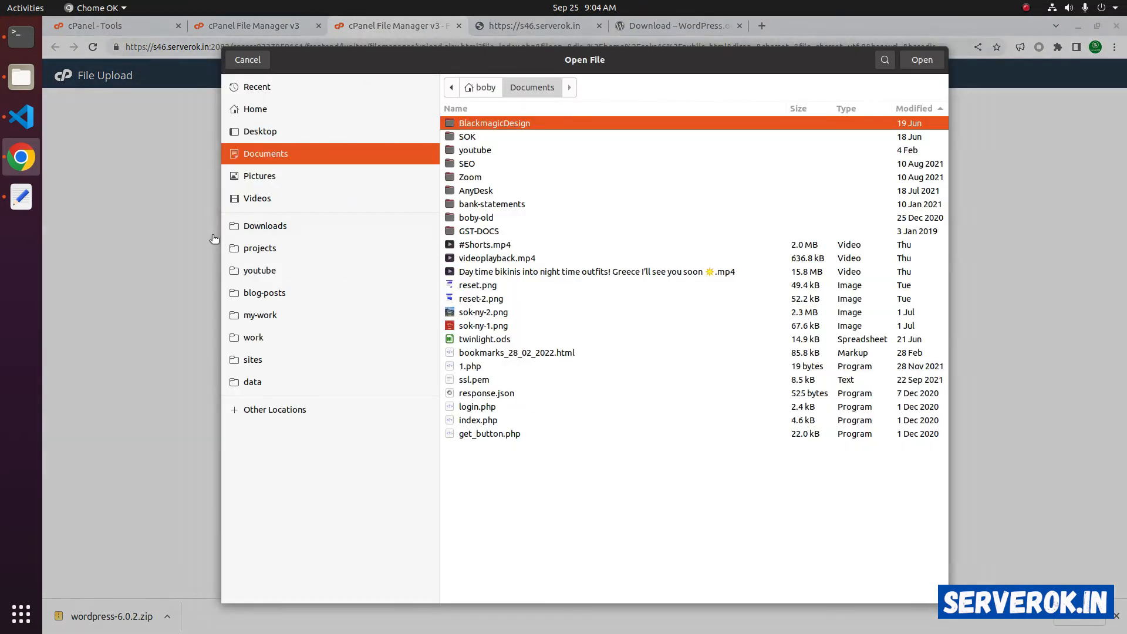
click(261, 226)
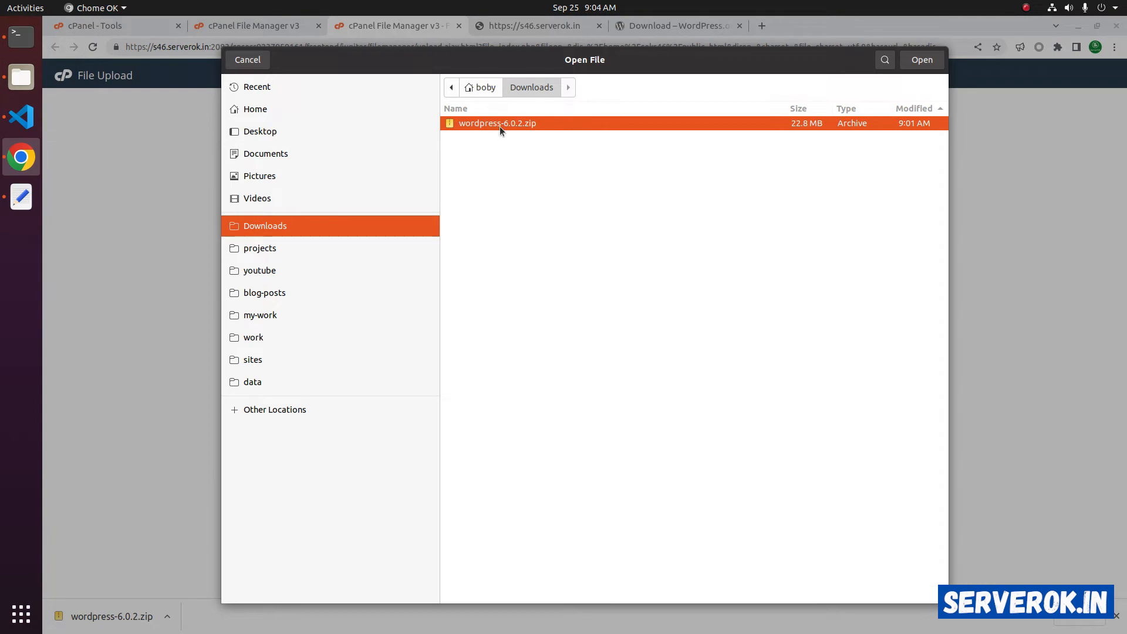
click(921, 60)
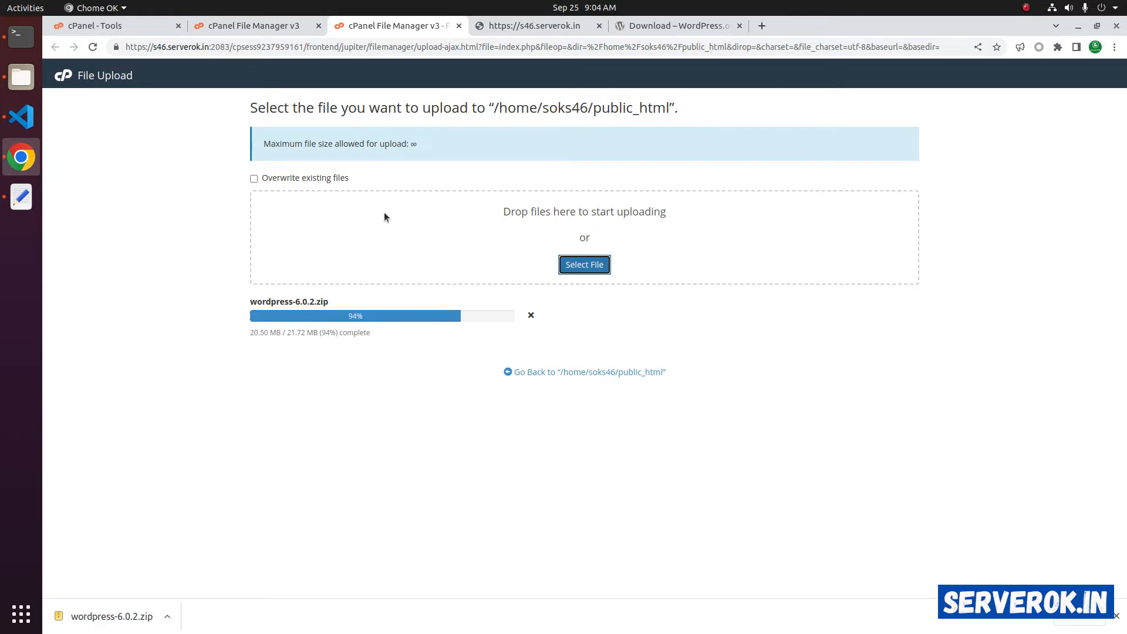
drag(309, 320, 404, 321)
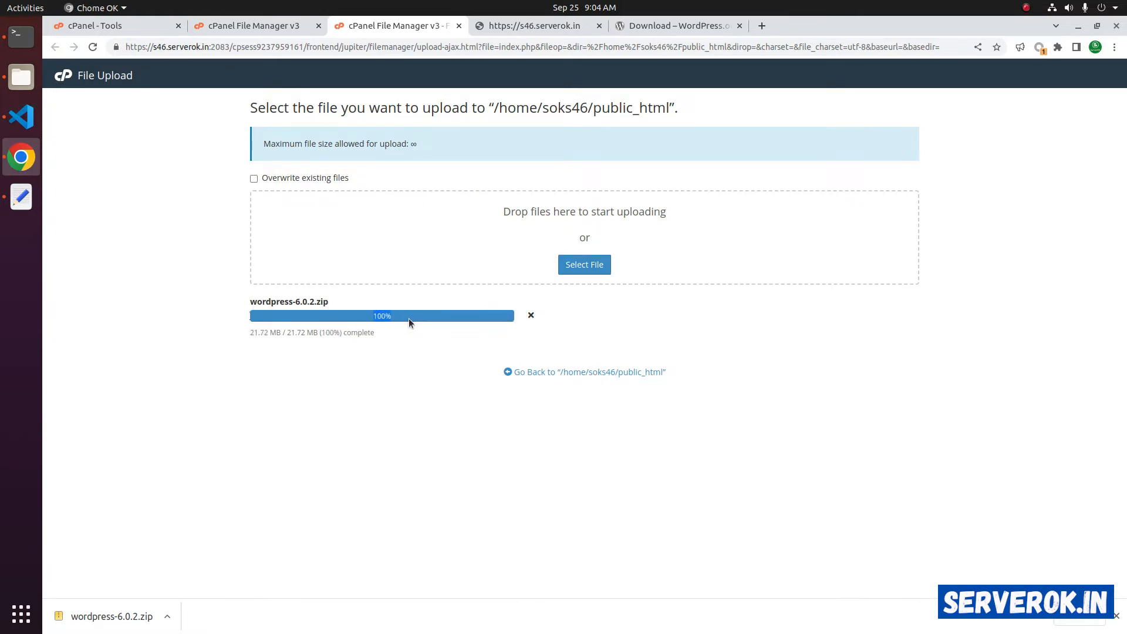
double_click(409, 328)
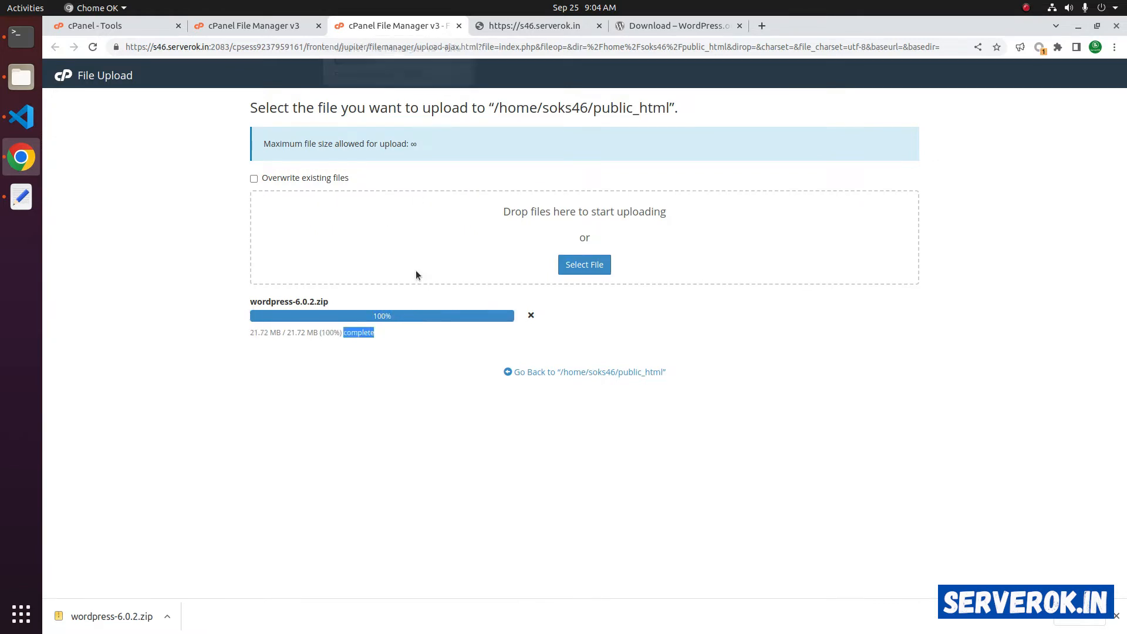
click(593, 372)
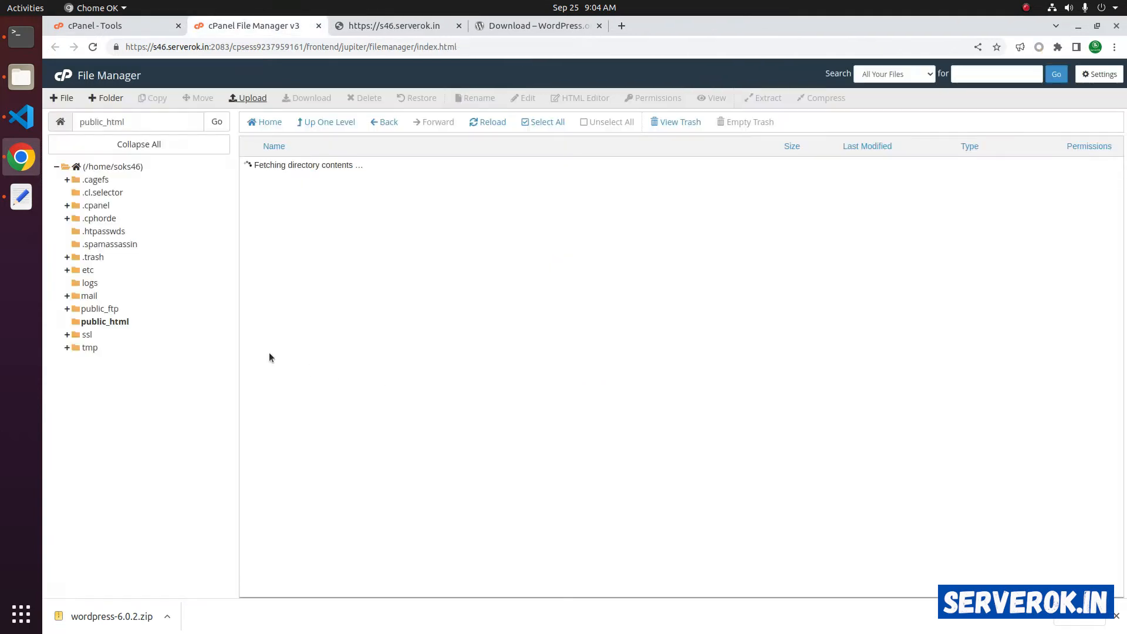
- Extract wordpress-6.0.2.zip into public_html, creating a wordpress folder
click(490, 124)
click(273, 169)
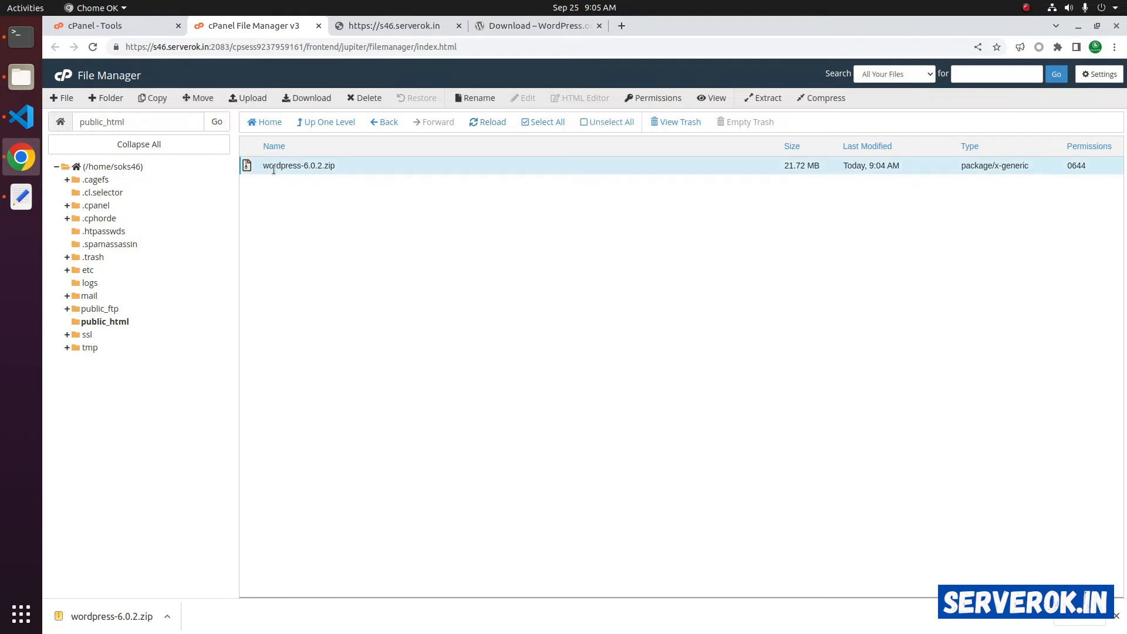
right_click(273, 170)
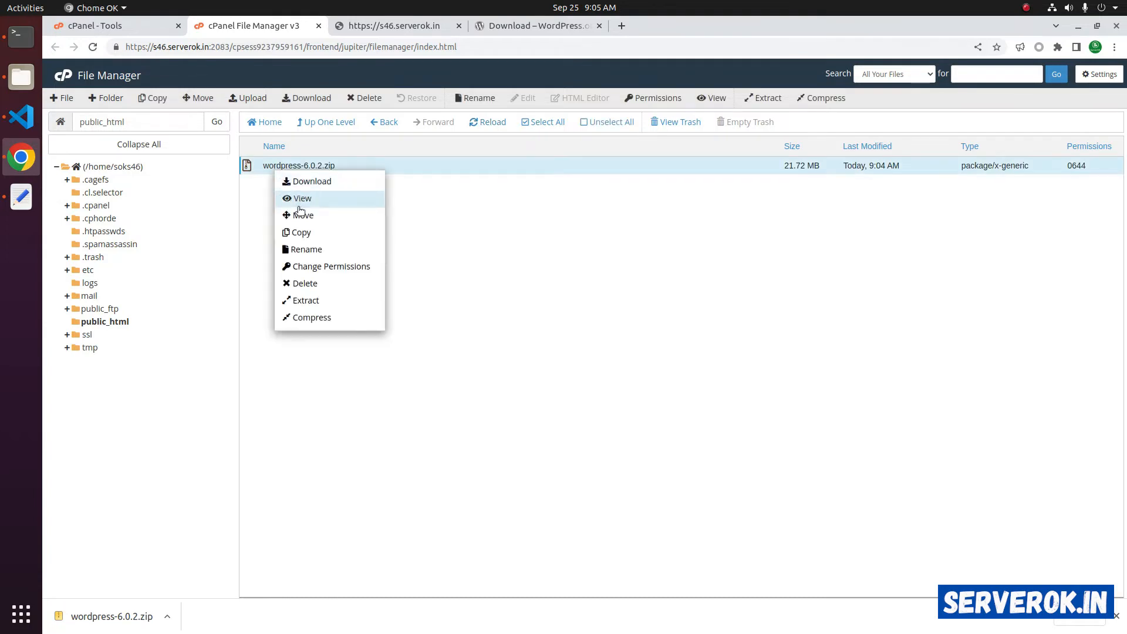
click(307, 300)
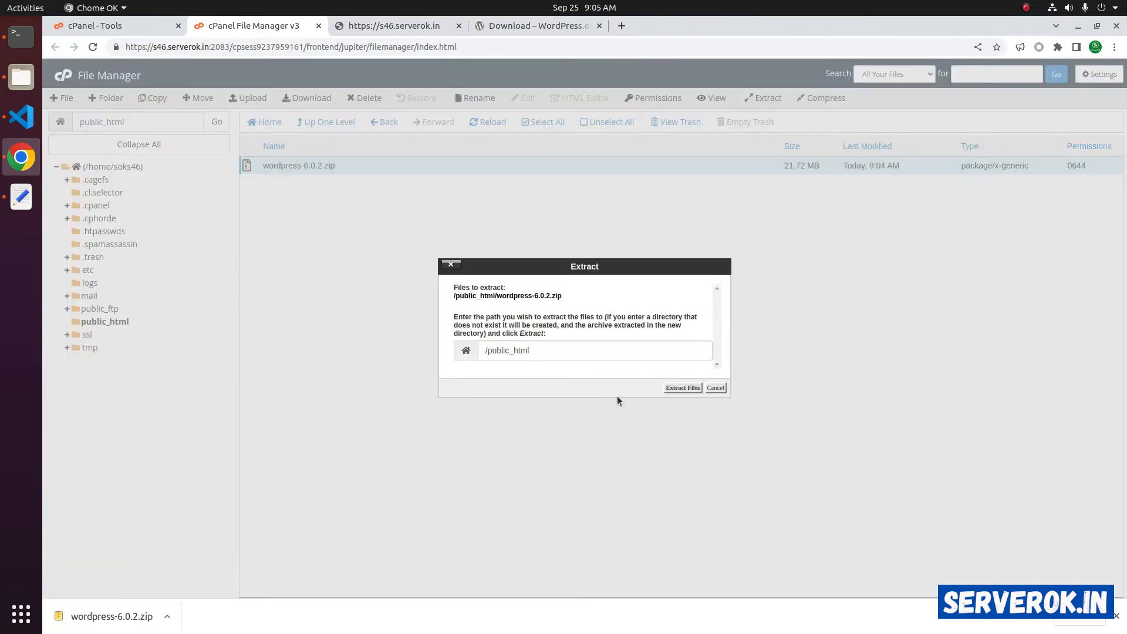
click(681, 388)
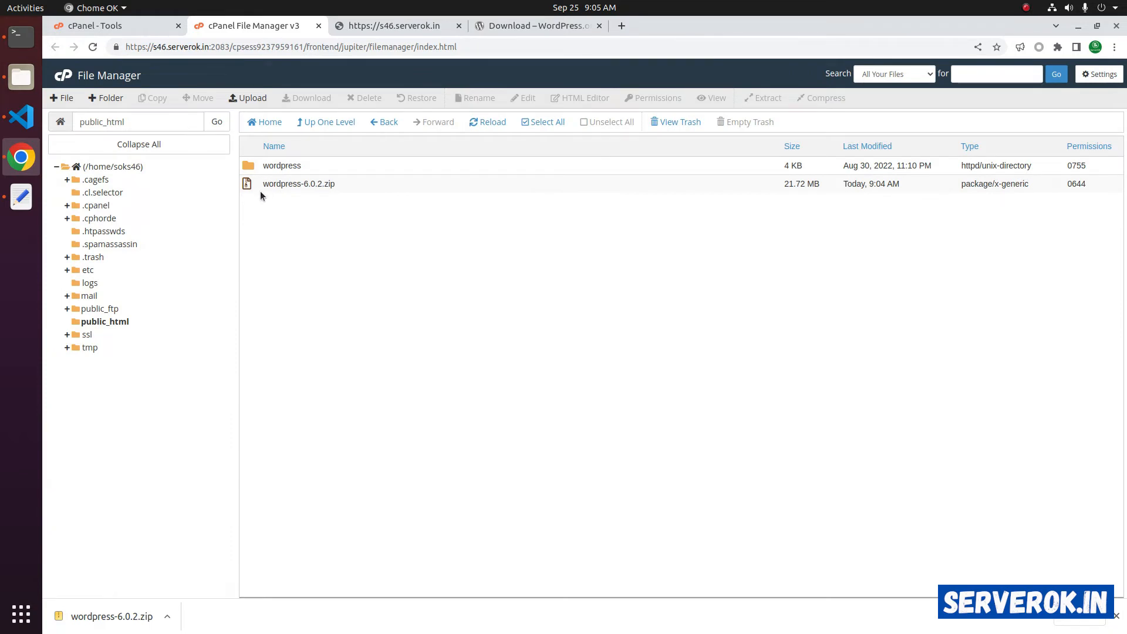
- Delete the uploaded wordpress-6.0.2.zip archive and switch to the live site's tab
click(258, 185)
right_click(259, 184)
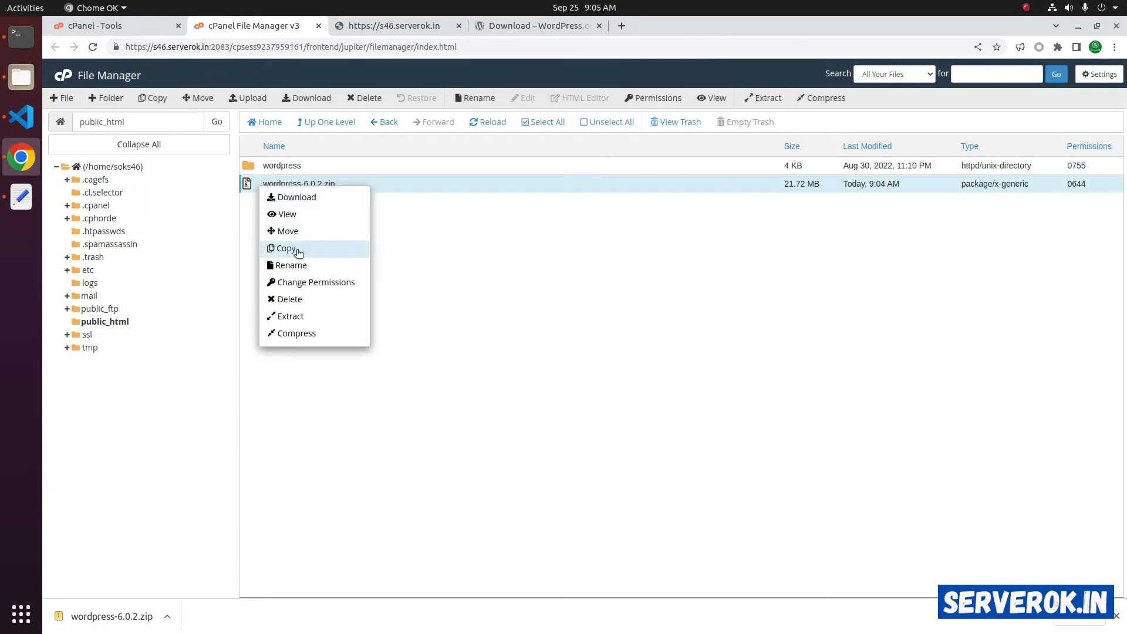
click(494, 269)
right_click(312, 185)
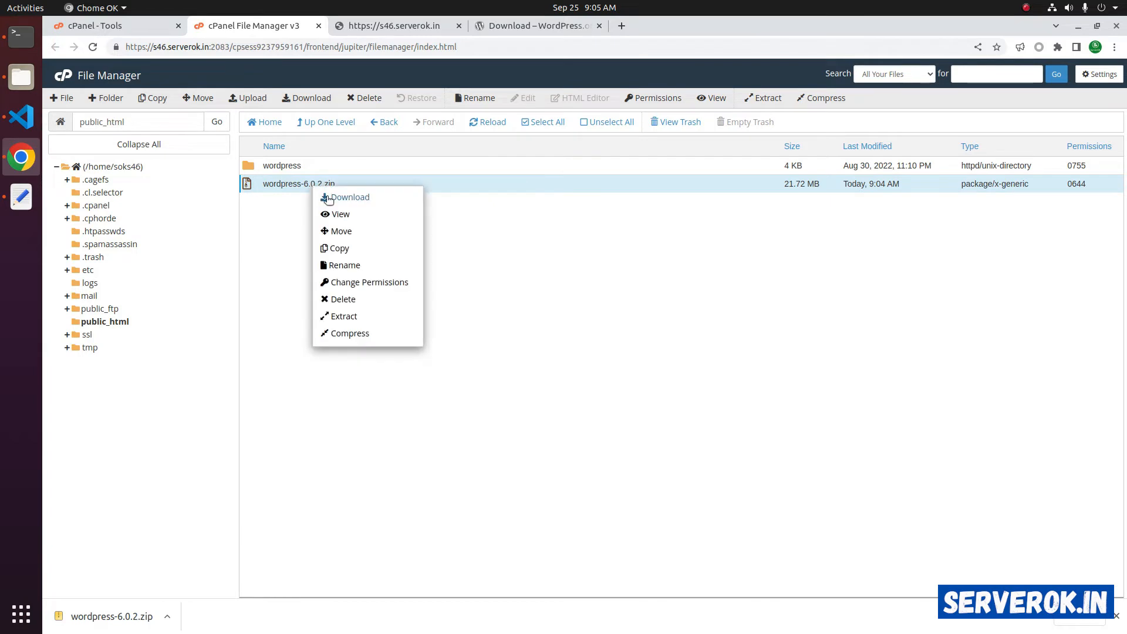
click(359, 302)
click(365, 26)
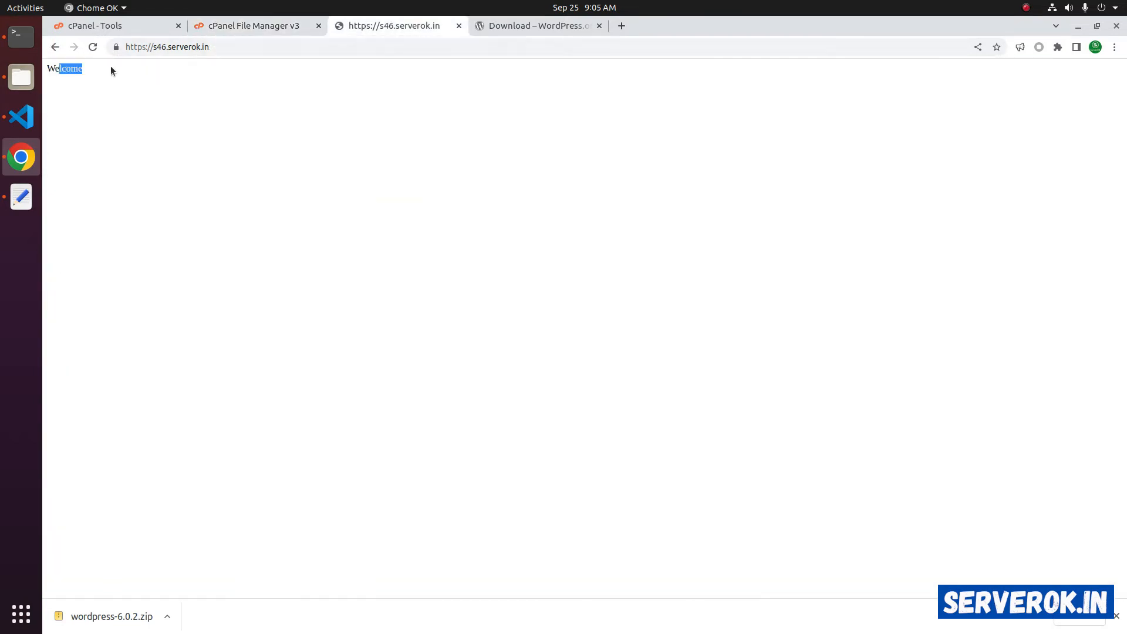
- Confirm the installer loads at /wordpress, trim the URL to the site root, and open the wordpress folder
click(92, 47)
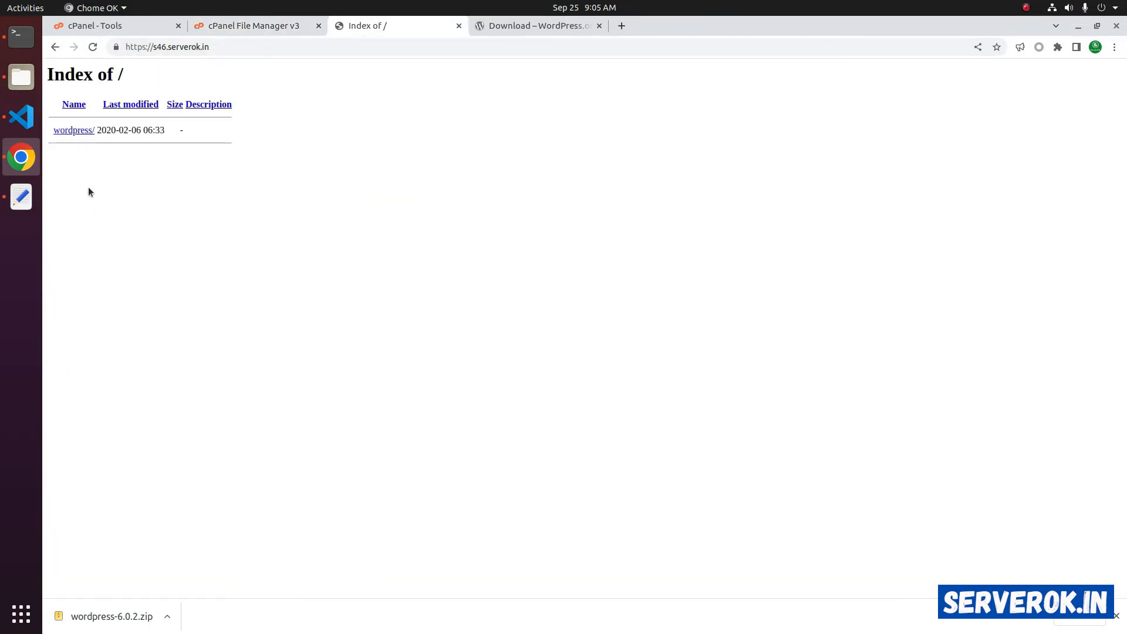
click(78, 131)
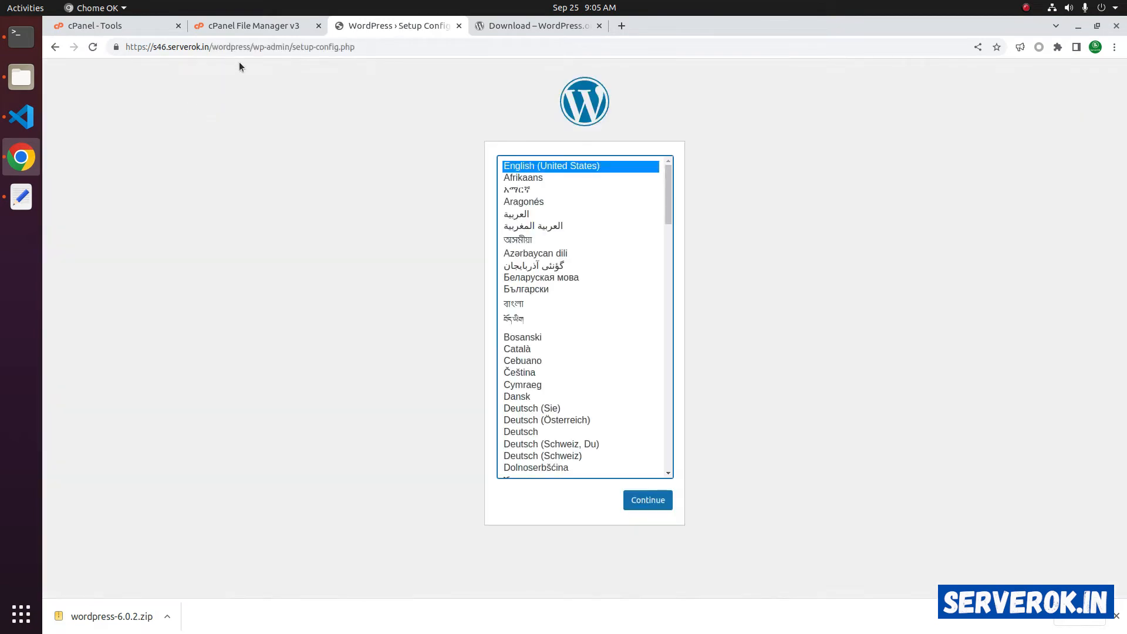
drag(252, 46, 388, 46)
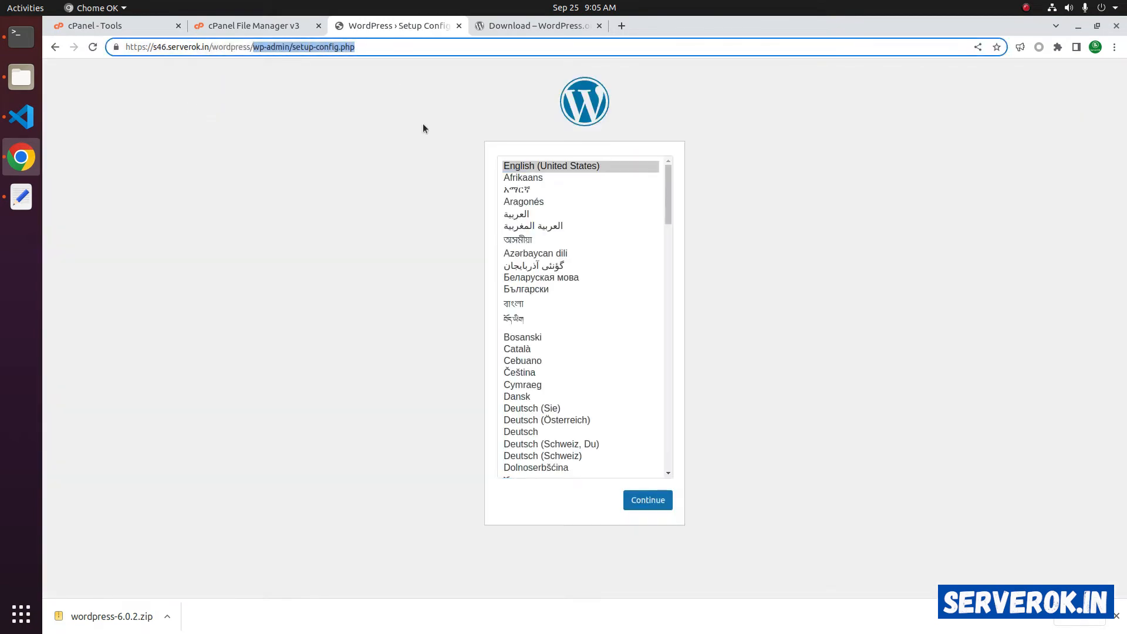
key(BackSpace)
key(shift+Left)
key(shift+Left)
key(shift+Left)
key(shift+Left)
key(shift+Left)
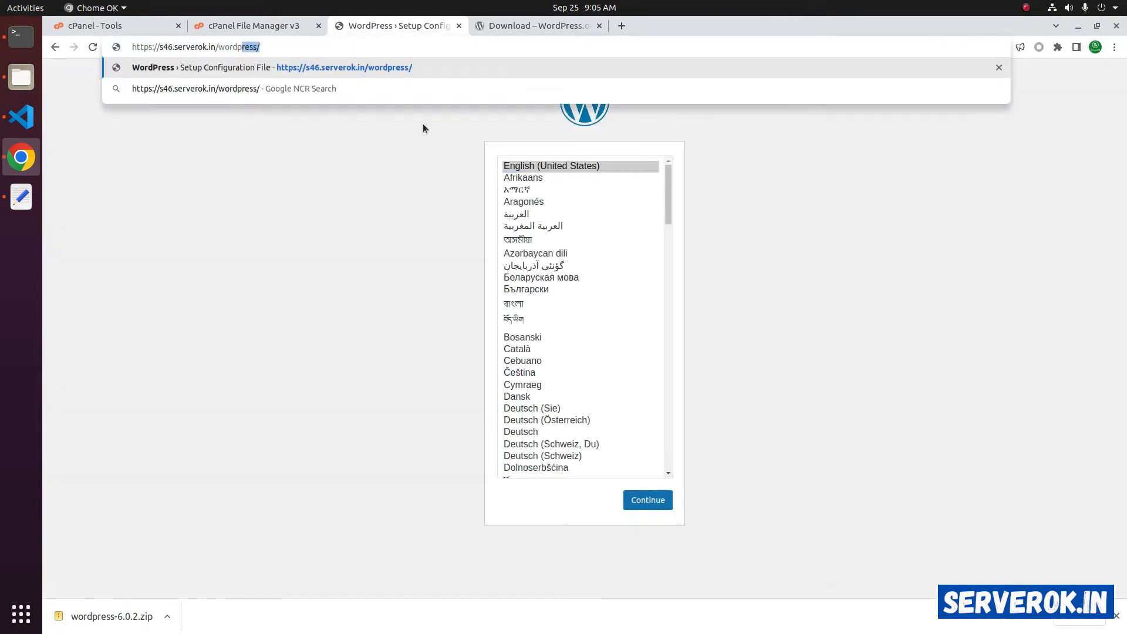
key(shift+Left)
key(shift+Left)
key(shift+Left)
key(shift+Left)
key(shift+Left)
key(BackSpace)
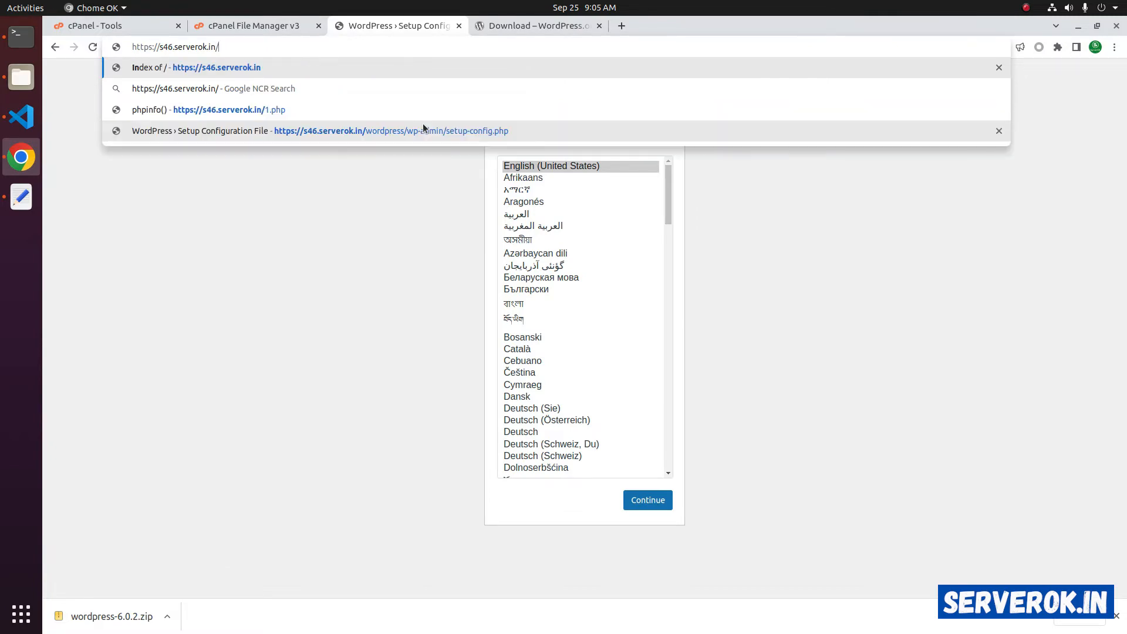
click(270, 27)
double_click(250, 163)
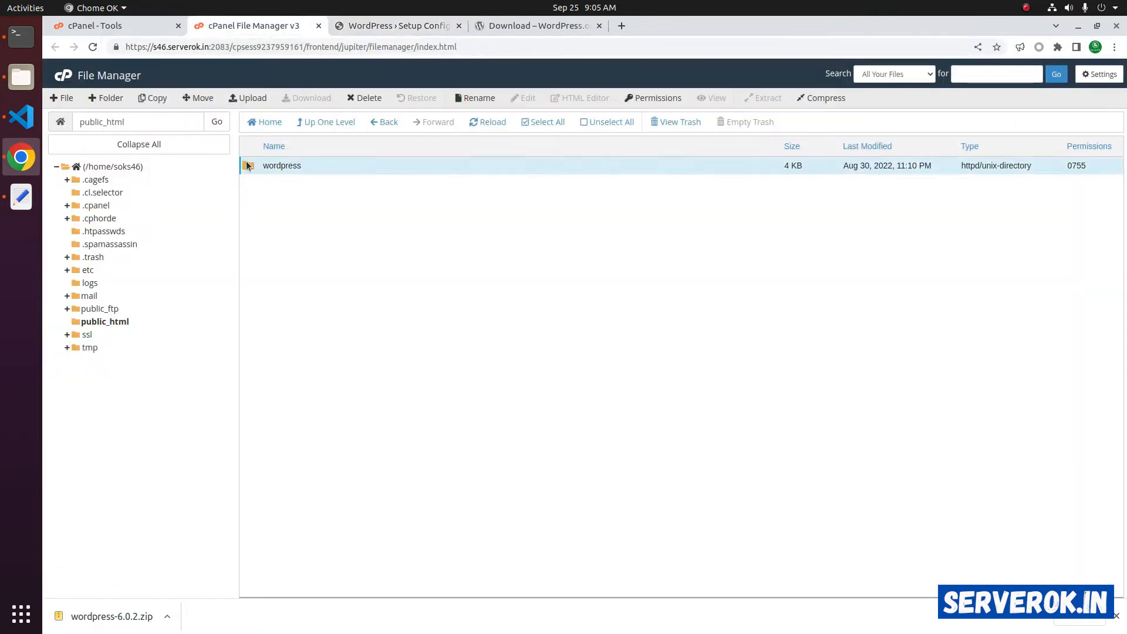
- Move all WordPress files from the wordpress folder into public_html
drag(277, 168, 287, 495)
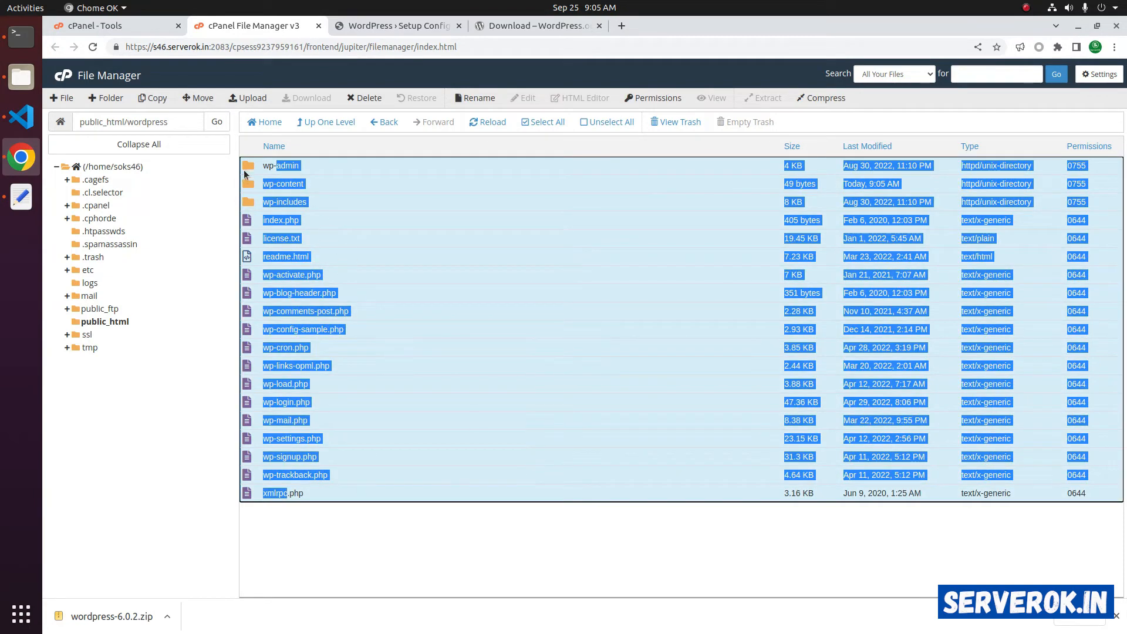
drag(244, 171, 137, 322)
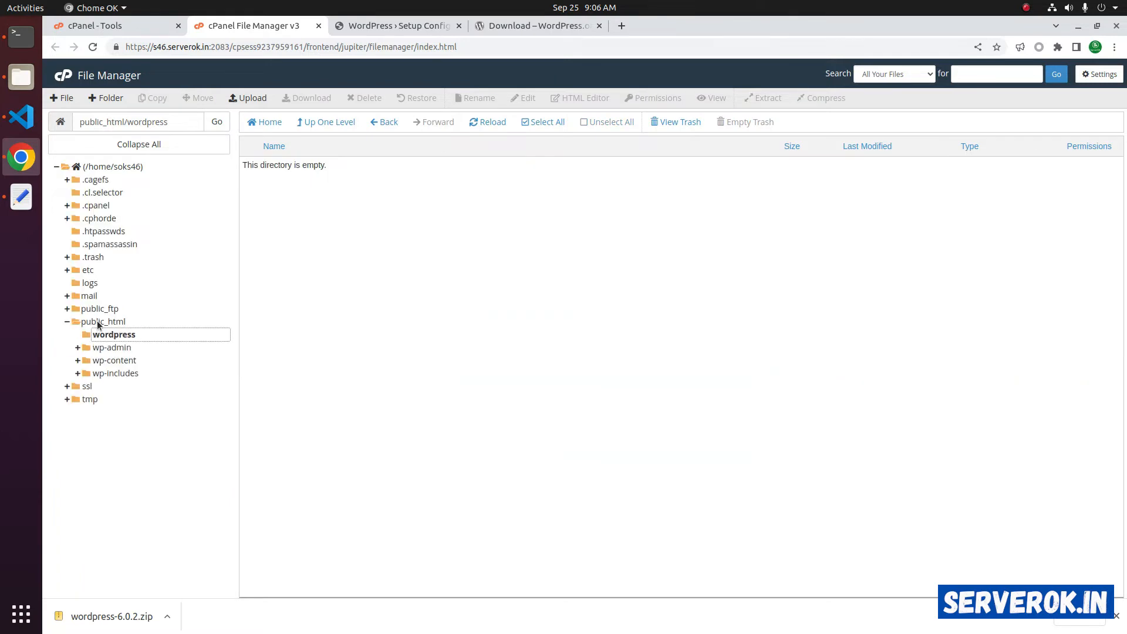
click(98, 324)
- Delete the emptied wordpress folder and reload the site root
click(264, 167)
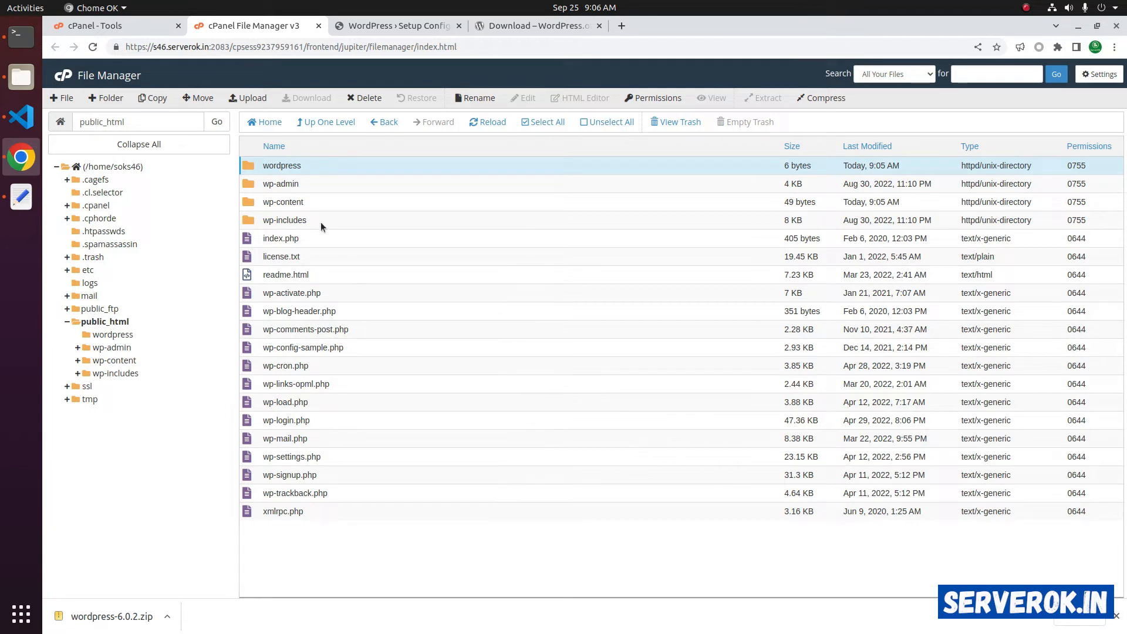
right_click(273, 169)
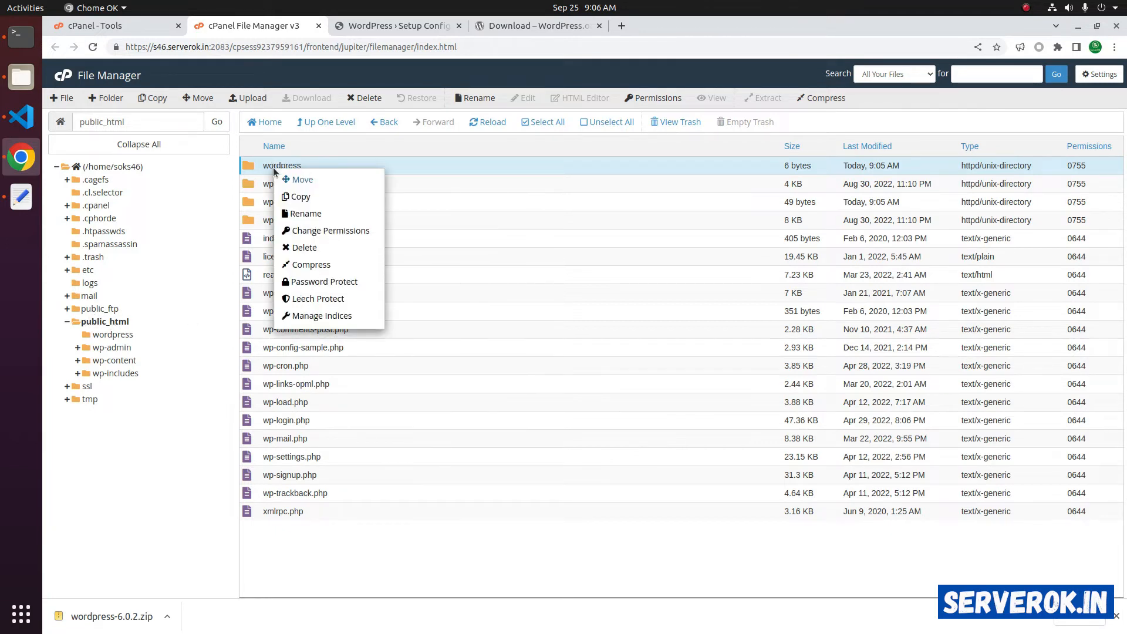
click(309, 251)
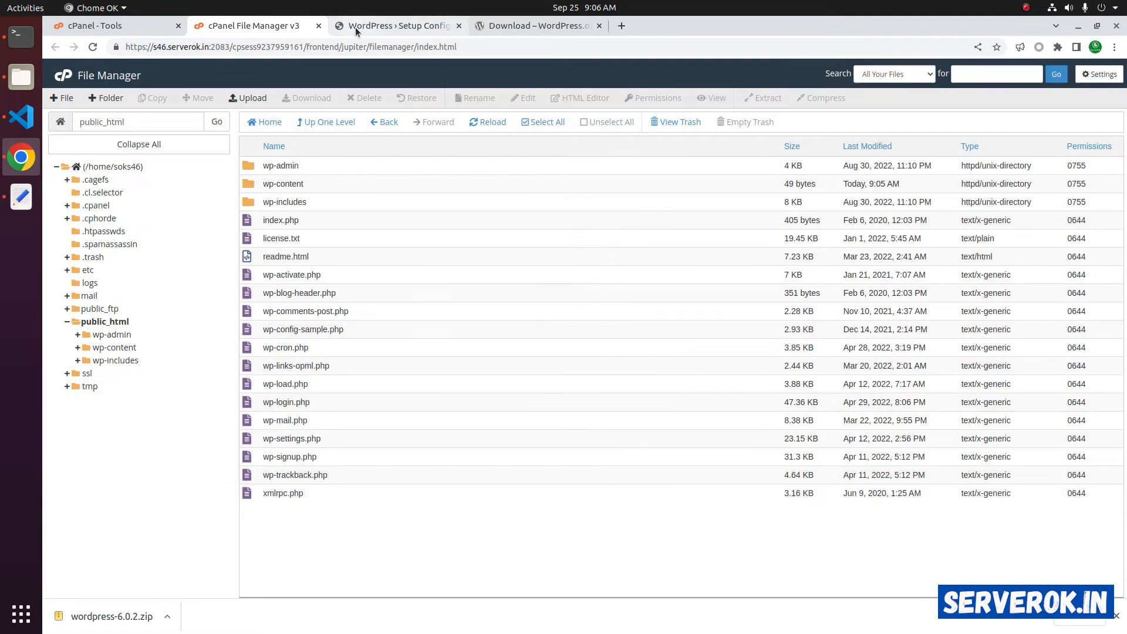
click(354, 27)
click(93, 47)
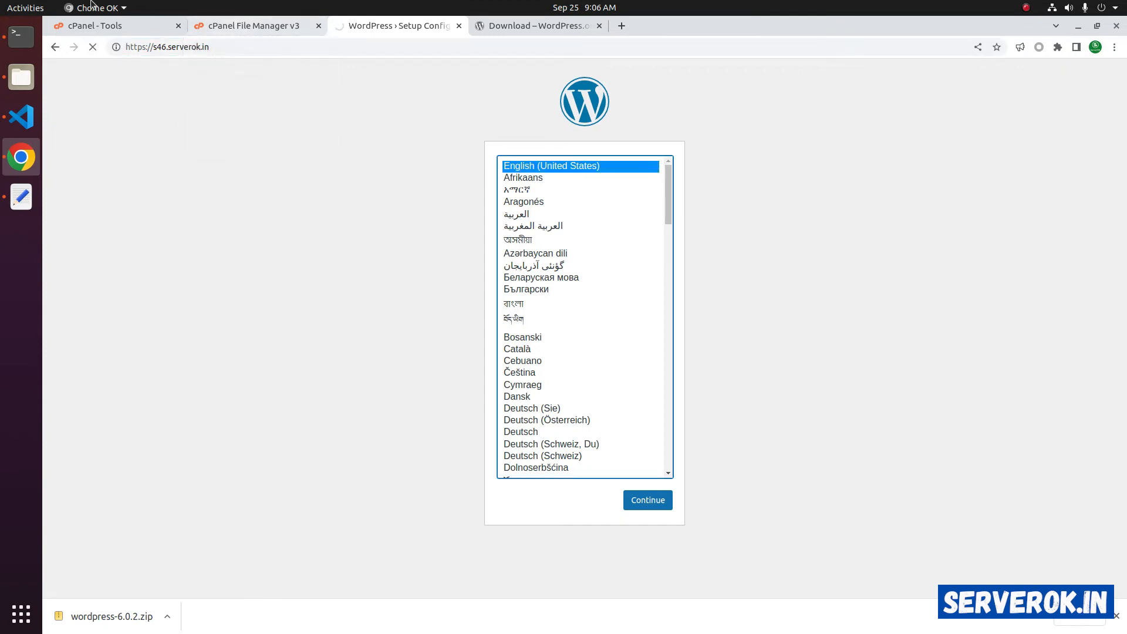
- Continue the installer in English (United States) to the database form, then go to cPanel's tool search
click(648, 503)
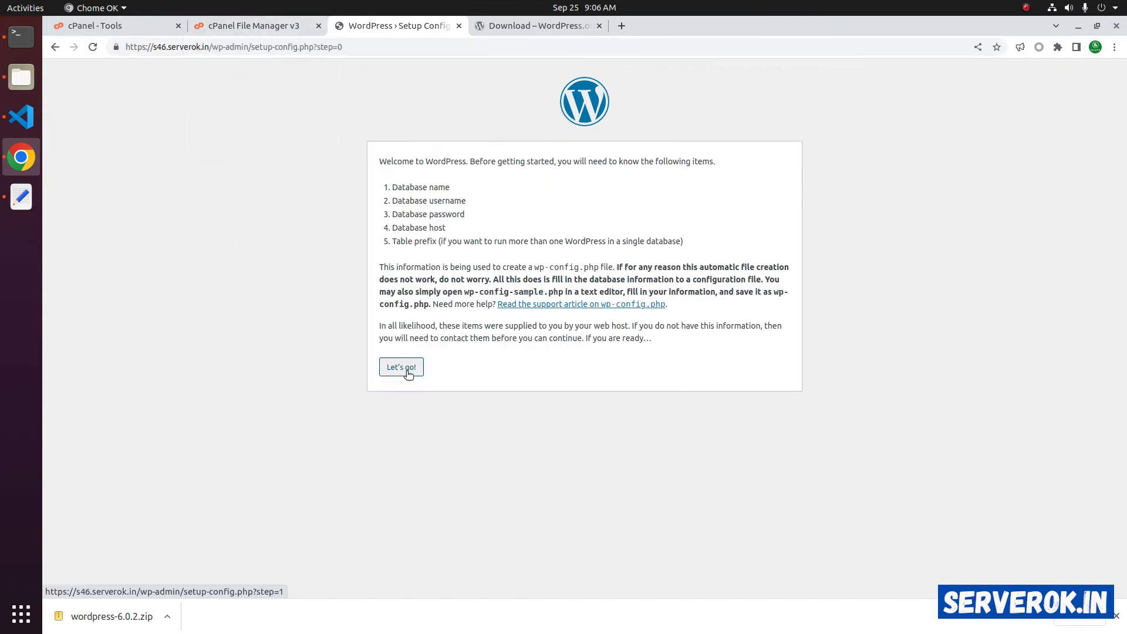
click(398, 370)
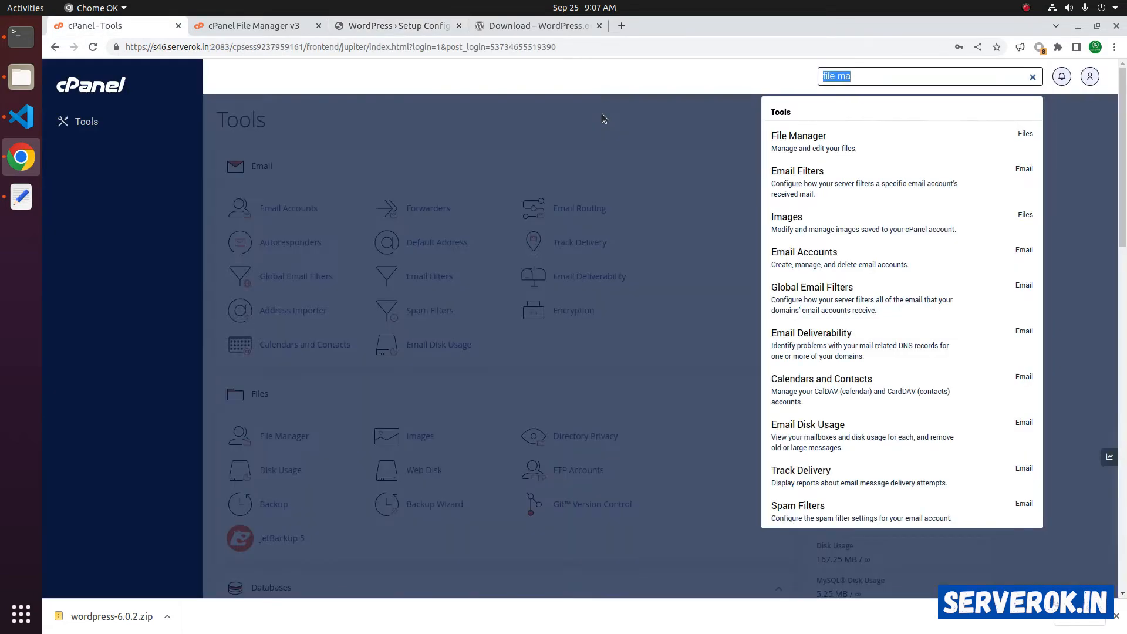
click(601, 114)
click(862, 78)
- Create the database soks46_wpyt with suffix wpyt using the MySQL Database Wizard
text(mysql)
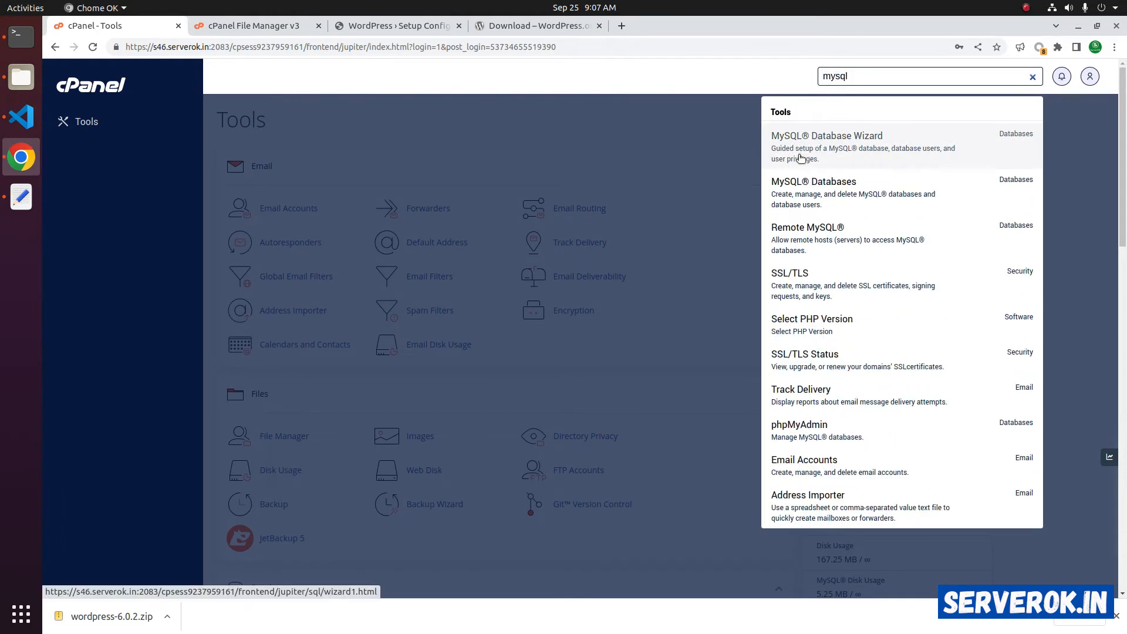
click(872, 147)
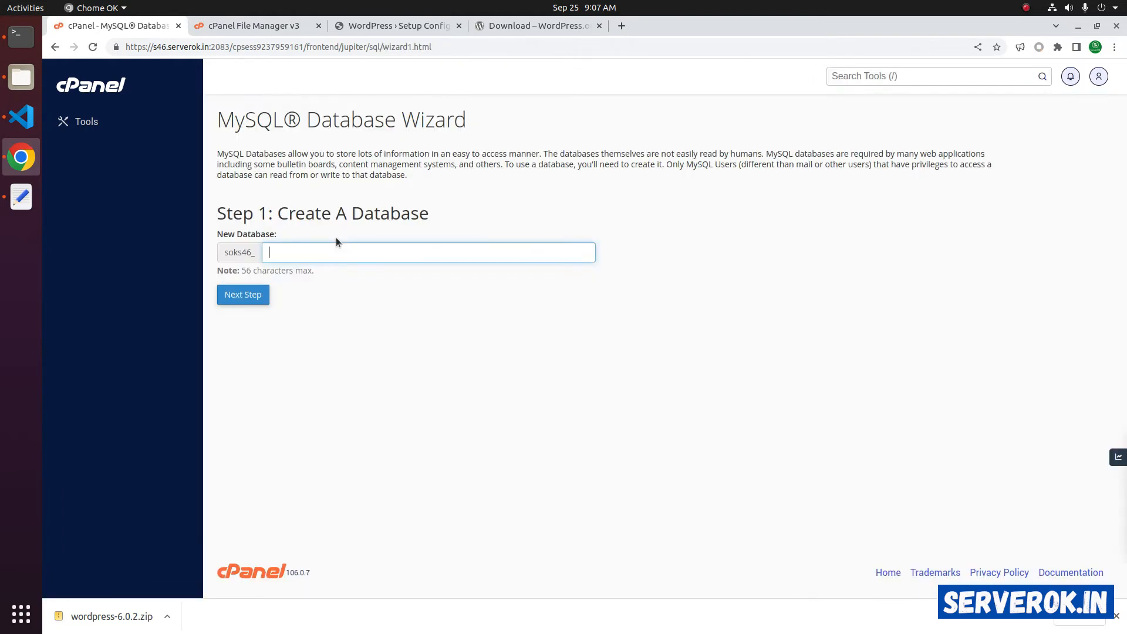
text(wpyt)
click(242, 300)
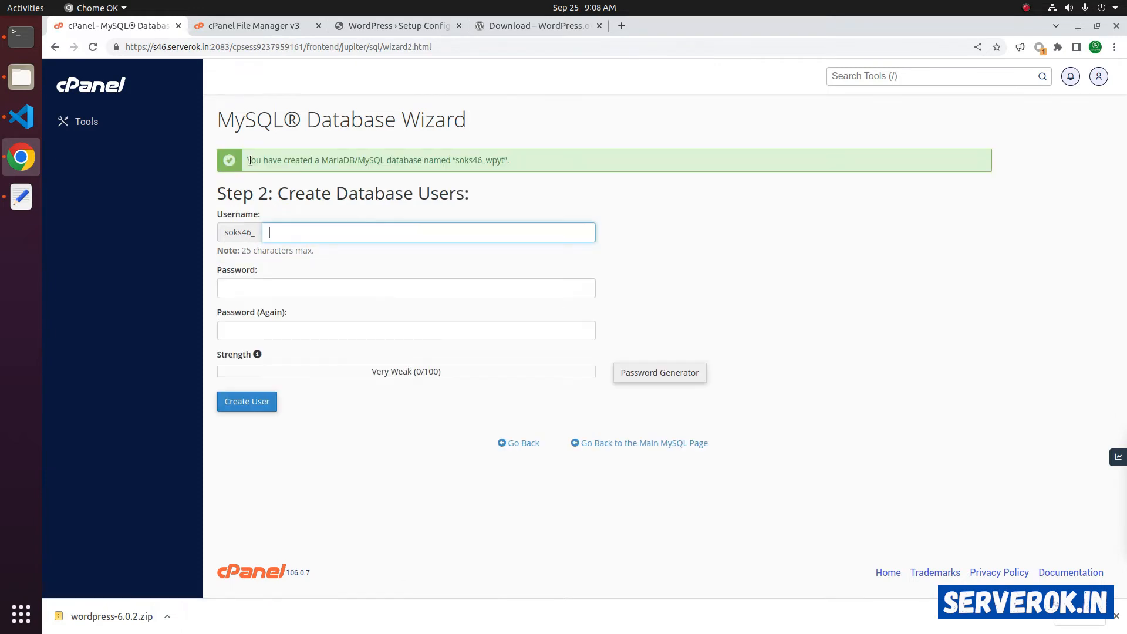
- Enter wpyt as the database username and generate a strong password for it
drag(299, 159, 492, 161)
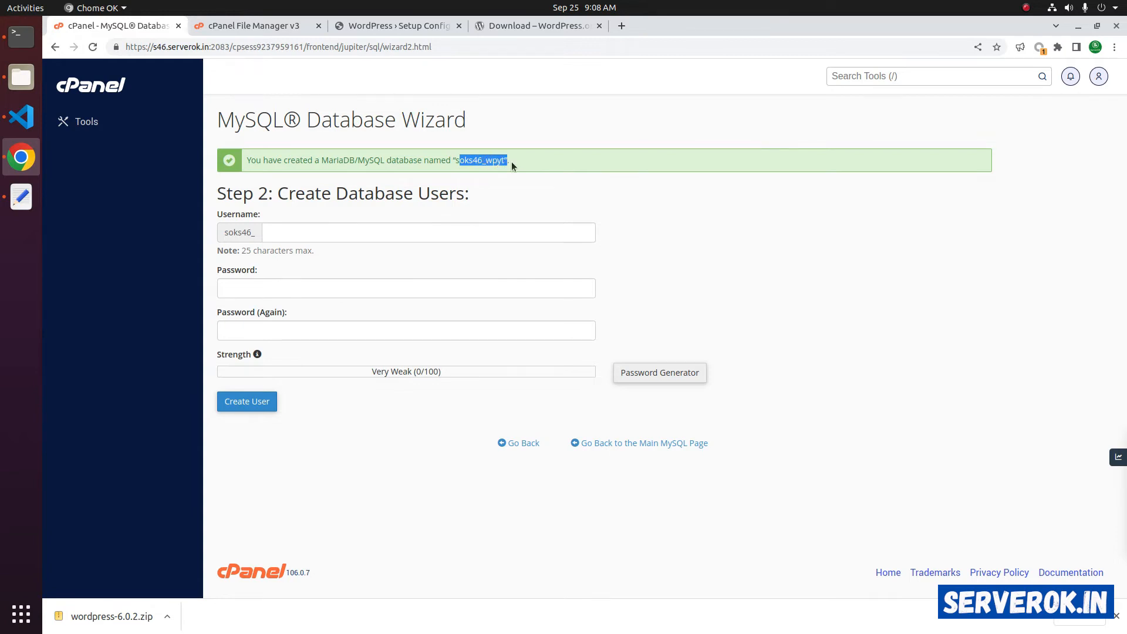
click(339, 232)
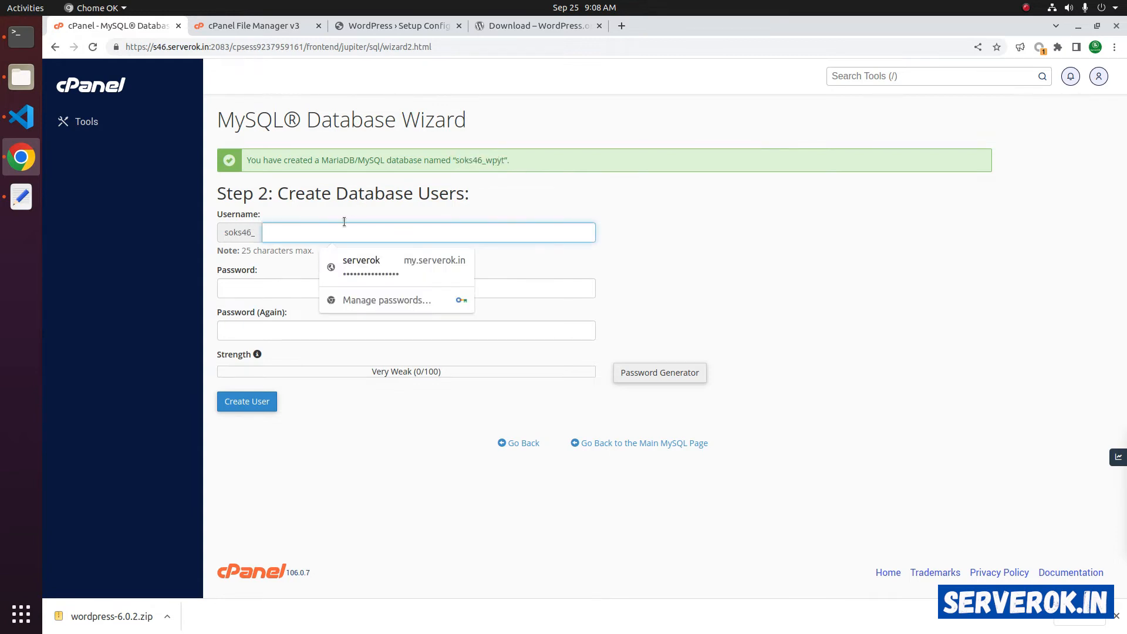
text(wpyt)
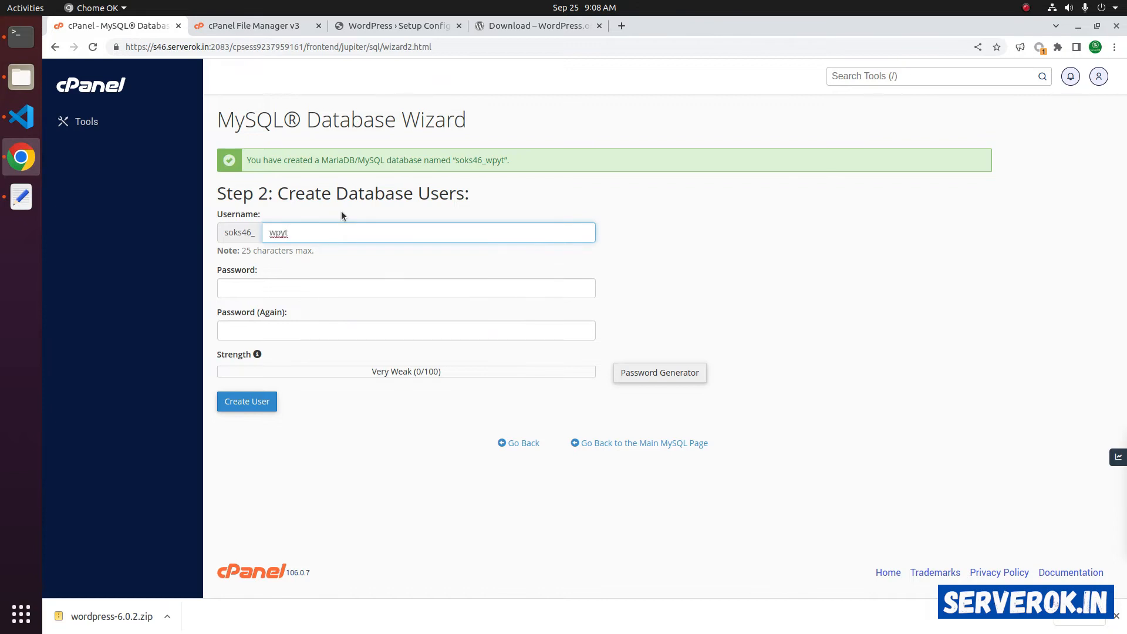
key(Tab)
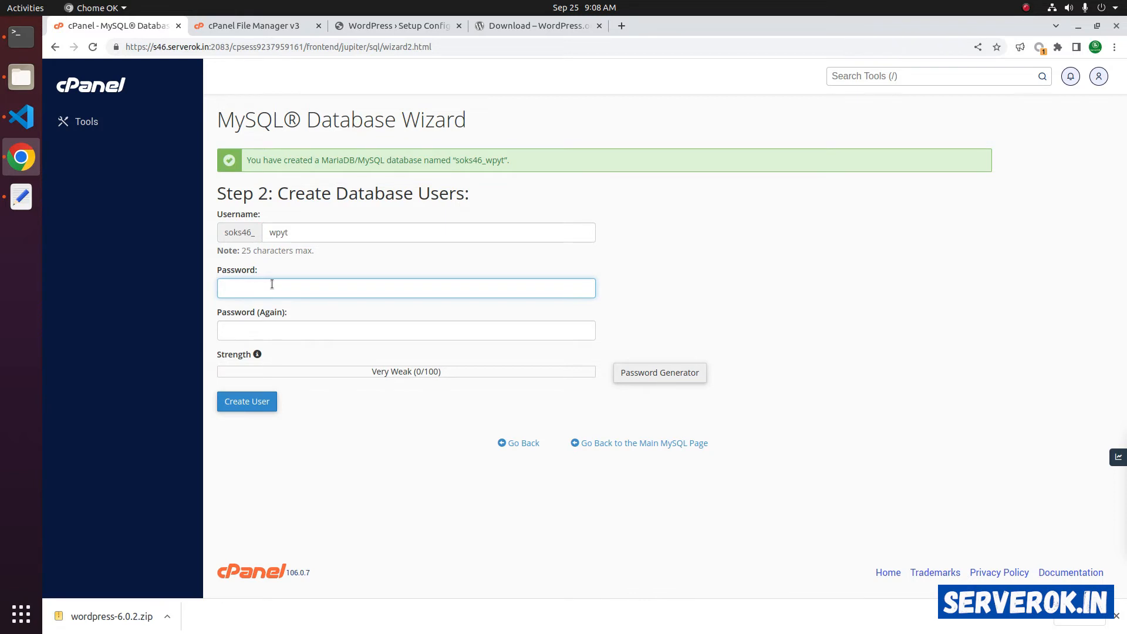
click(667, 376)
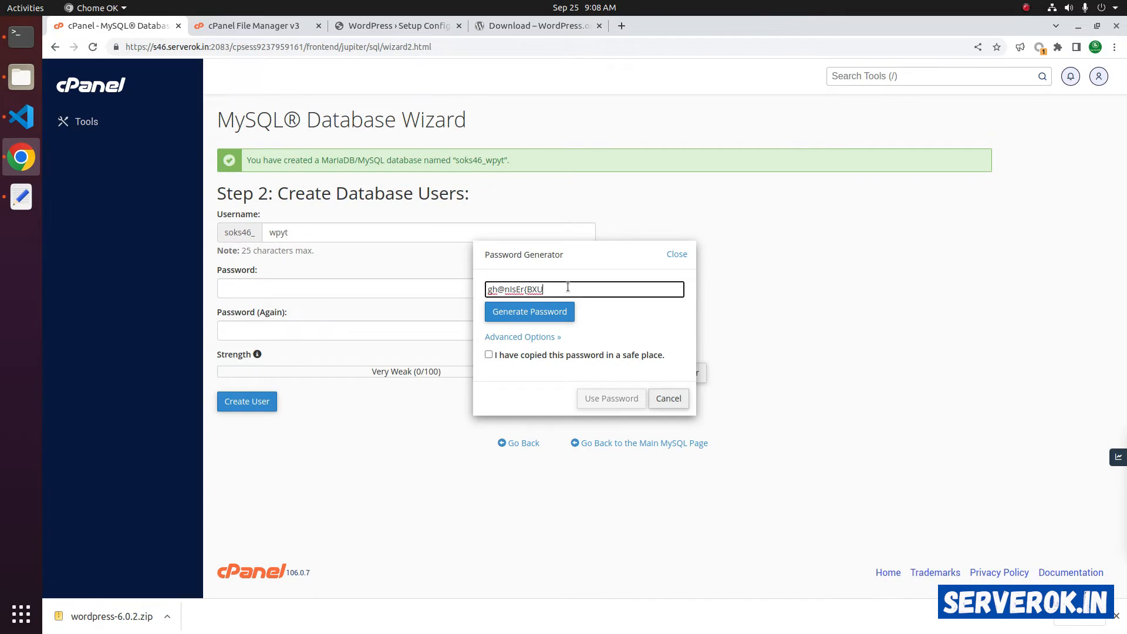
- Copy the generated database password into the notes text file
triple_click(567, 289)
right_click(546, 288)
click(575, 310)
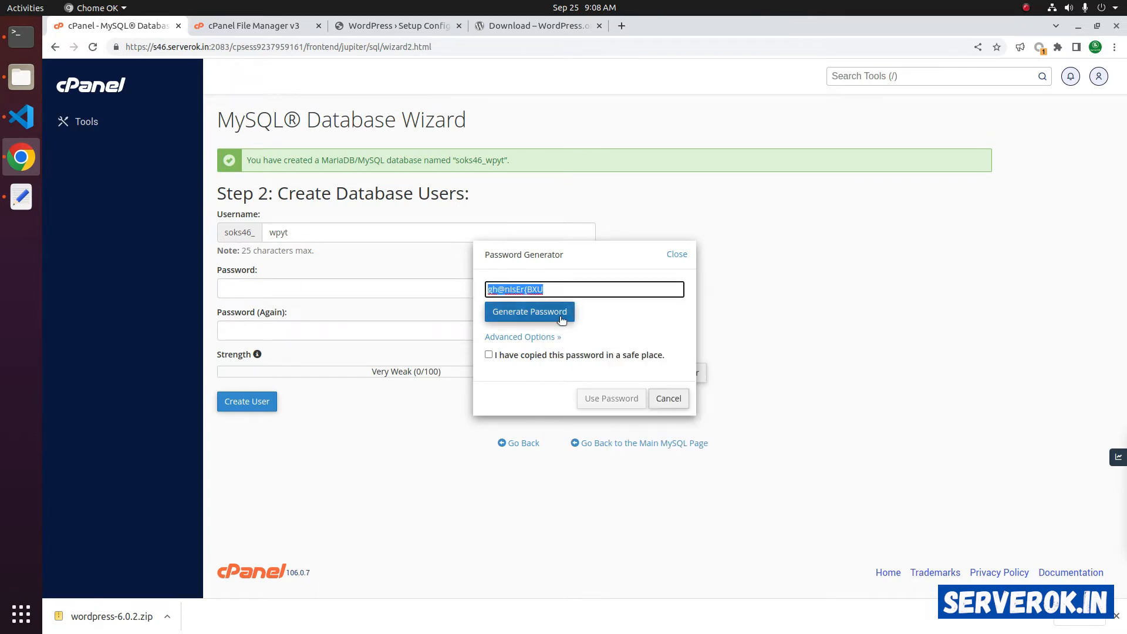
click(21, 196)
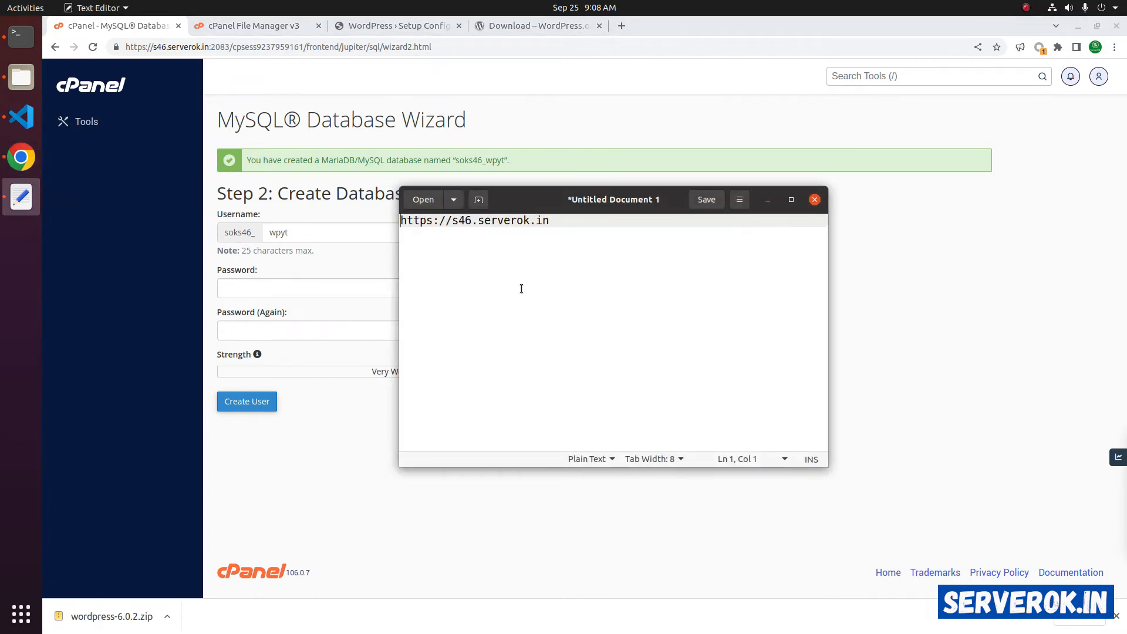
click(524, 316)
key(Return)
key(Return)
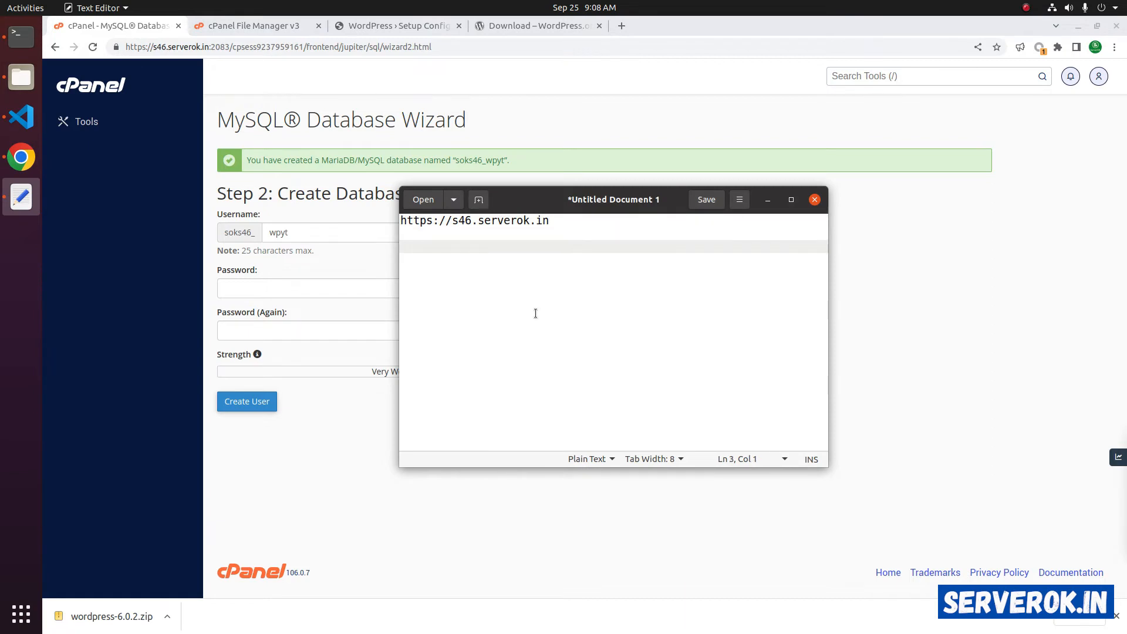
text(b)
key(alt+Tab)
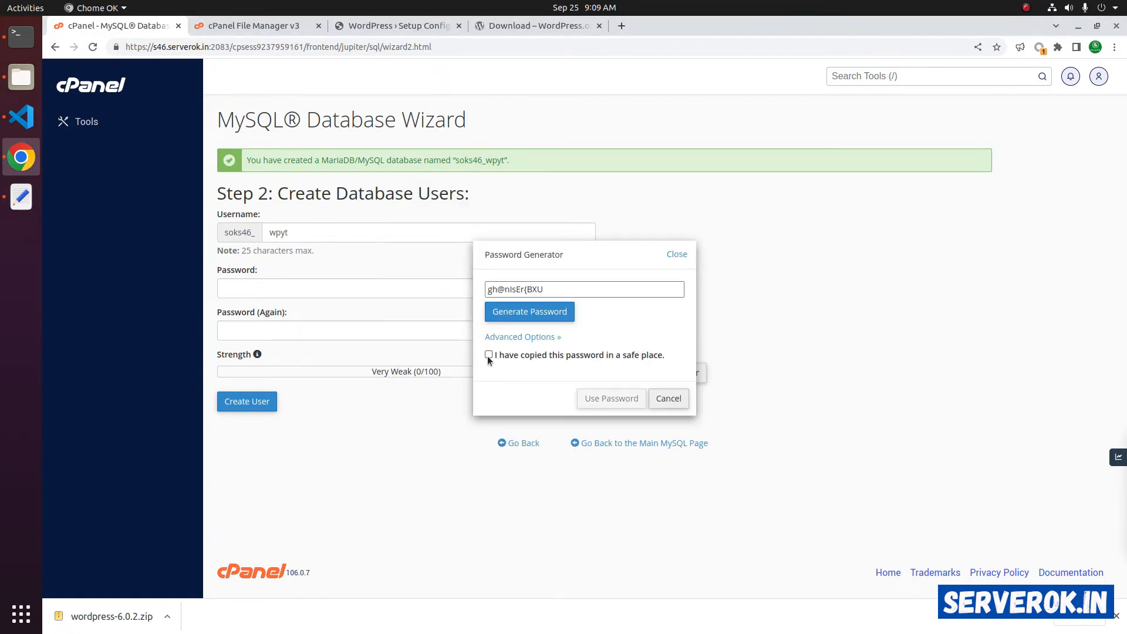
- Confirm the password is saved, apply it, and create user soks46_wpyt
click(488, 355)
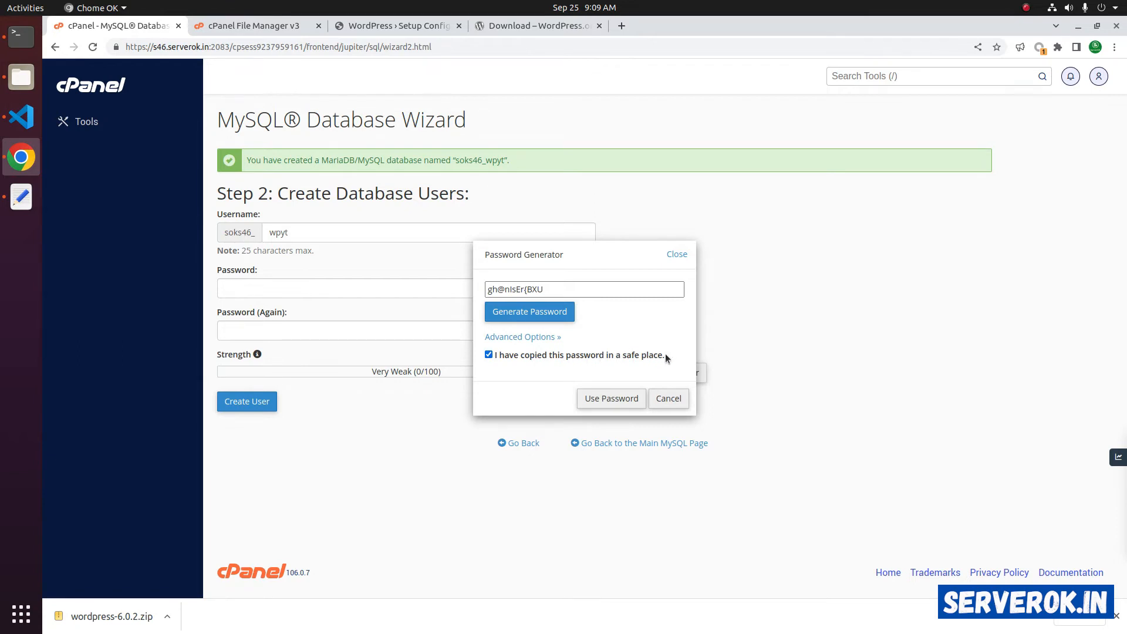
click(601, 405)
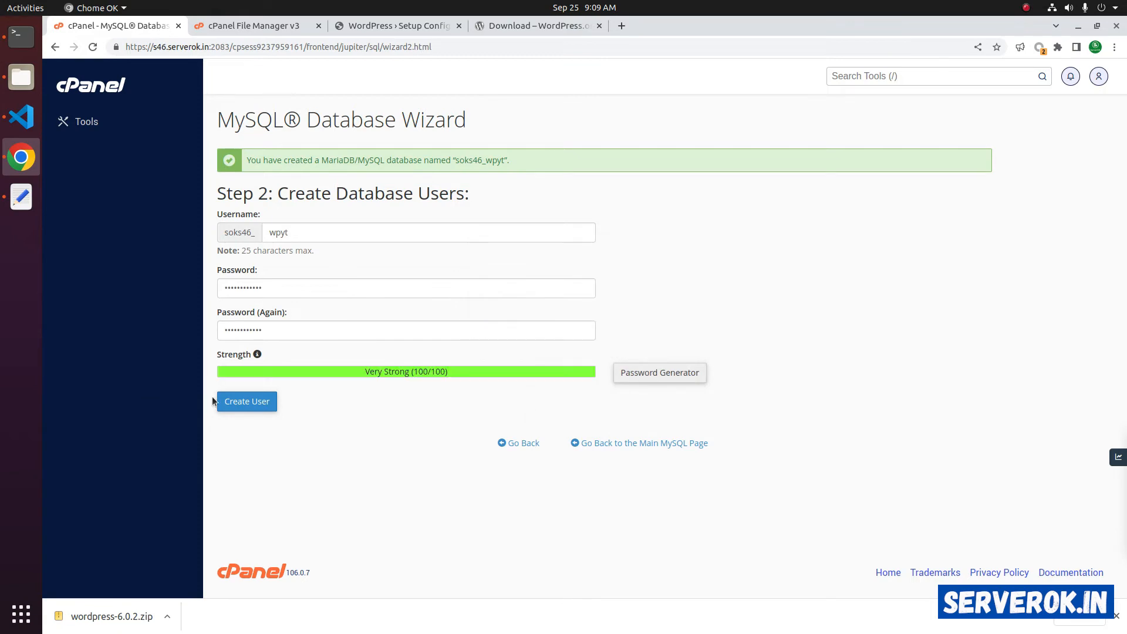
click(247, 401)
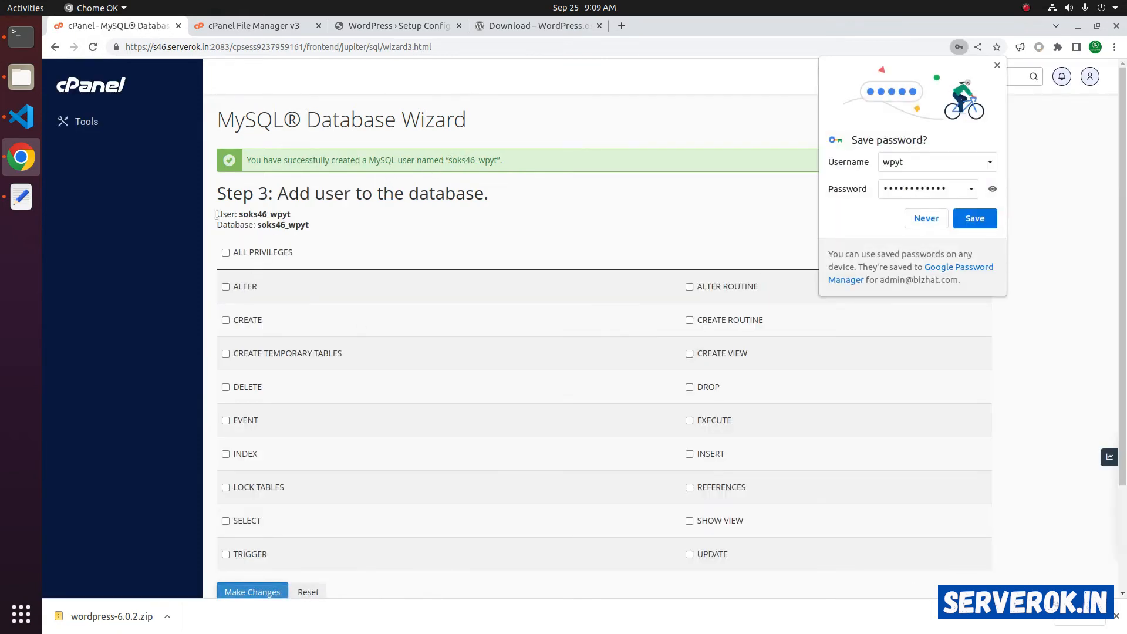
- Copy the soks46_wpyt user and database name lines into the notes
drag(226, 214, 322, 226)
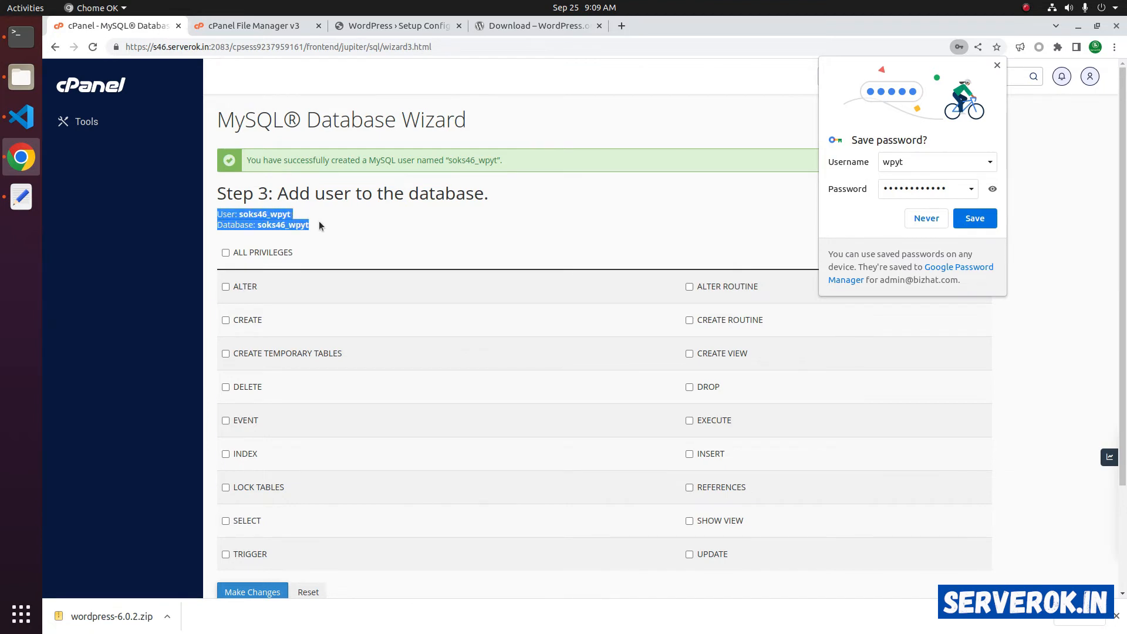
right_click(268, 222)
click(287, 232)
click(21, 196)
key(ctrl+v)
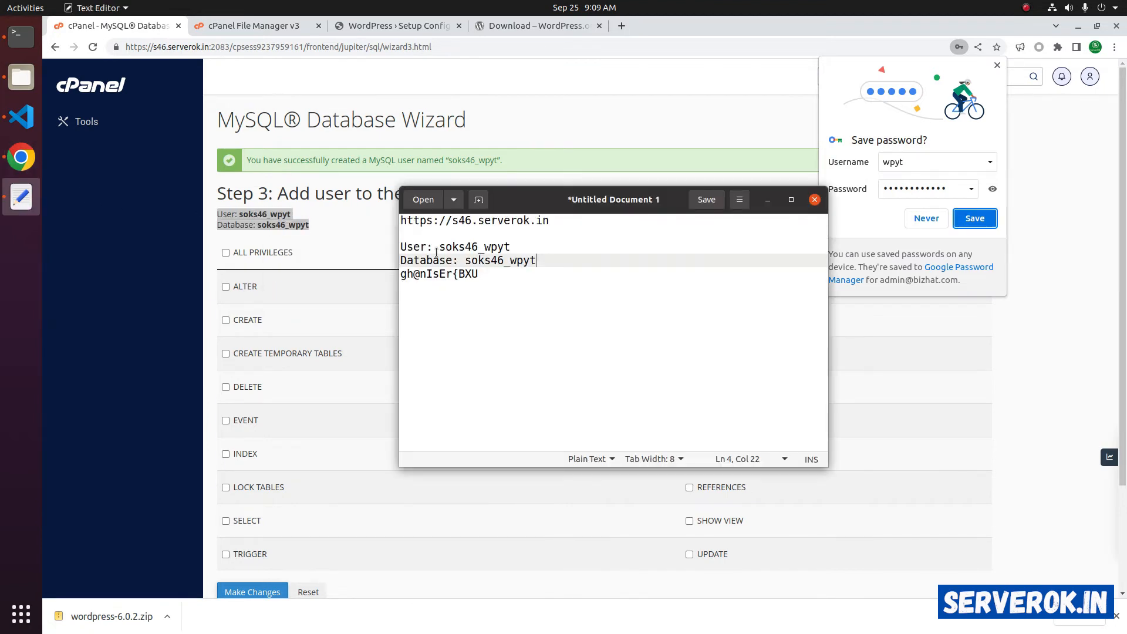
double_click(450, 247)
double_click(489, 259)
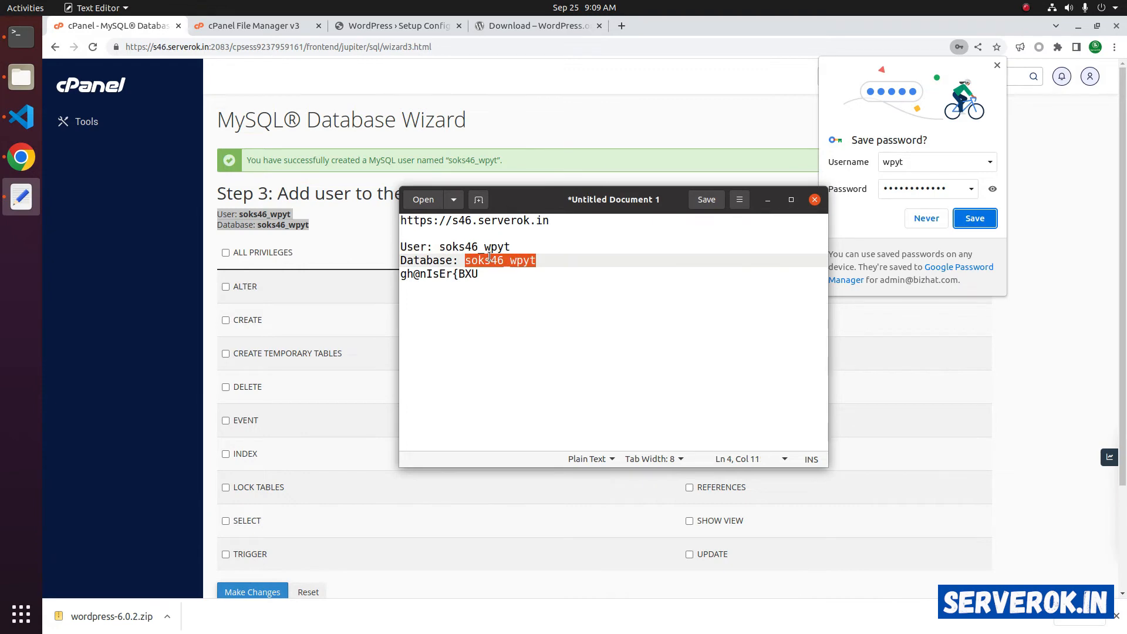
click(324, 253)
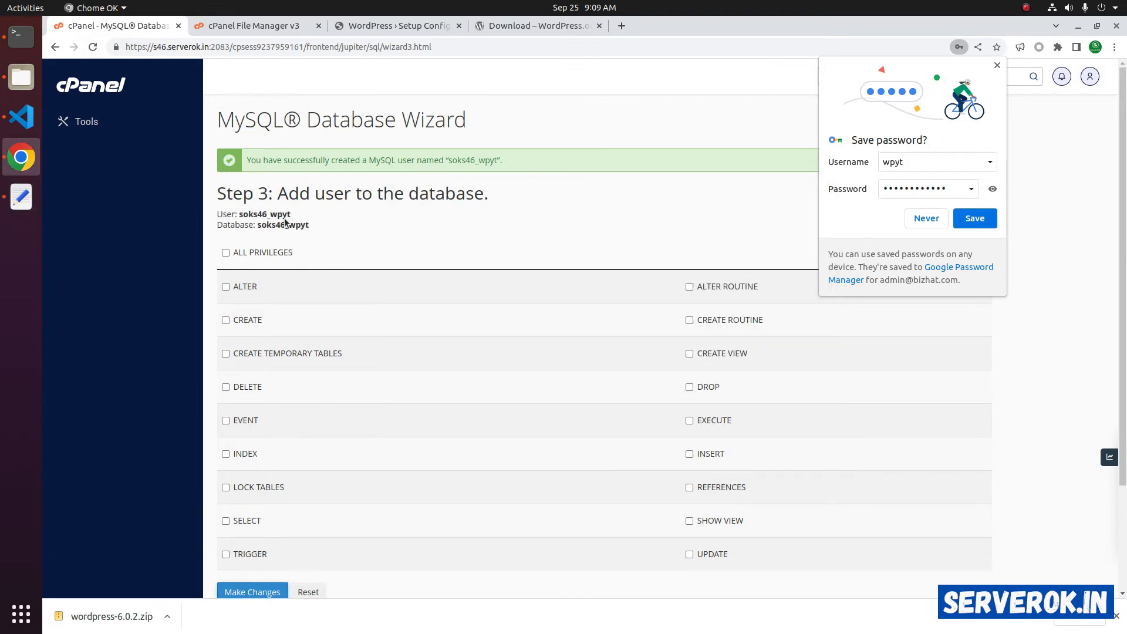
- Grant the user ALL PRIVILEGES on the database and finish the wizard
click(225, 253)
scroll(274, 254, down, 3)
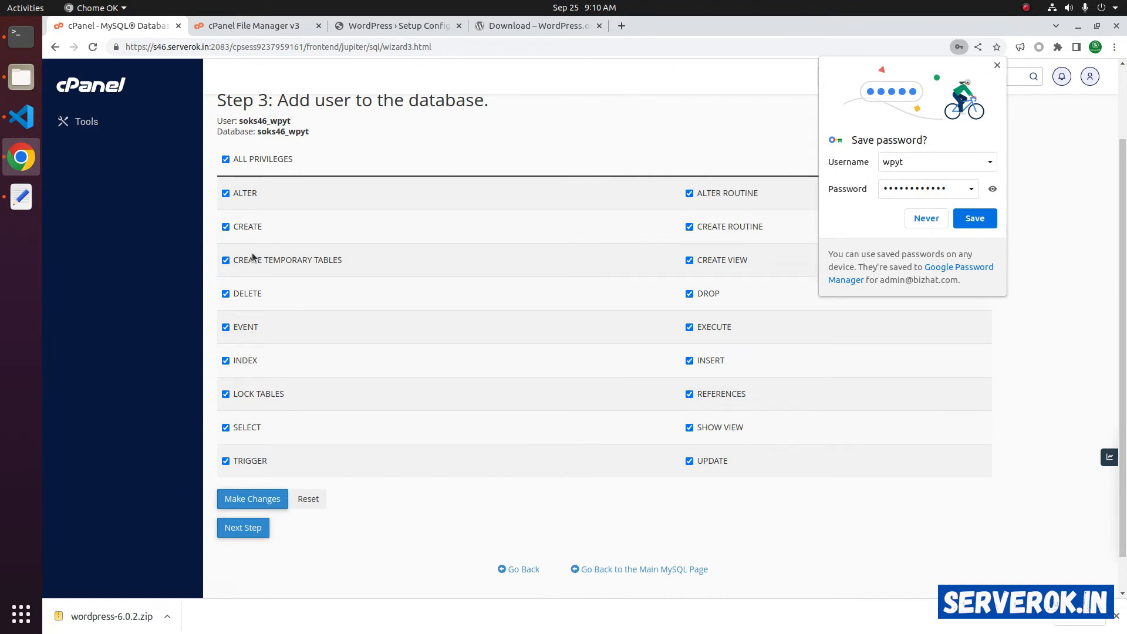
click(237, 499)
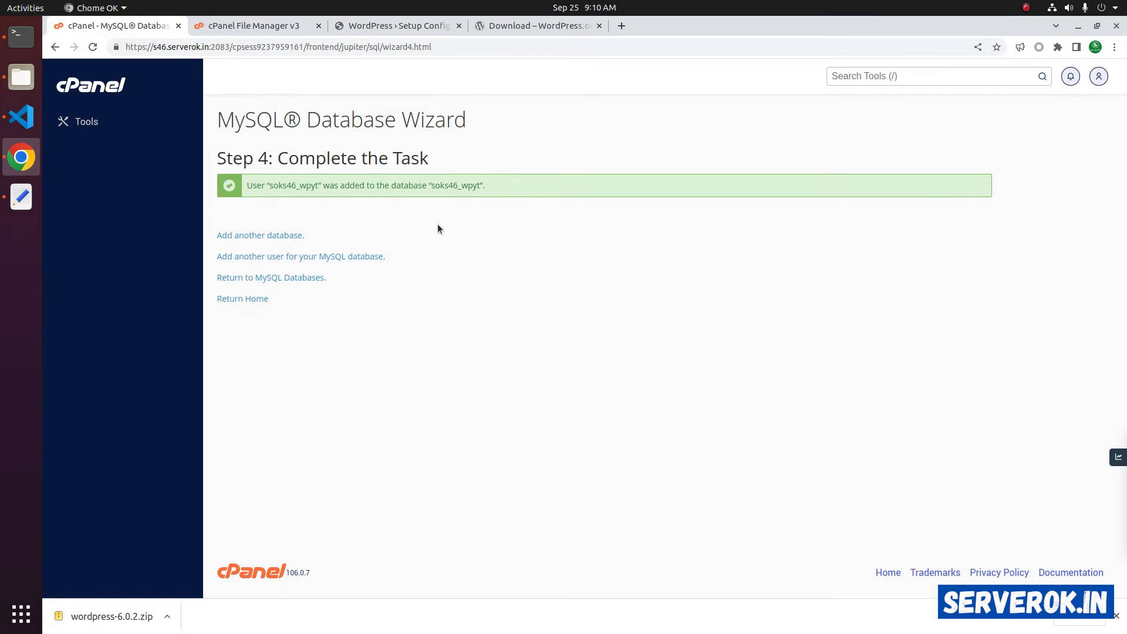
- Replace the default Database Name with soks46_wpyt copied from the notes
click(384, 26)
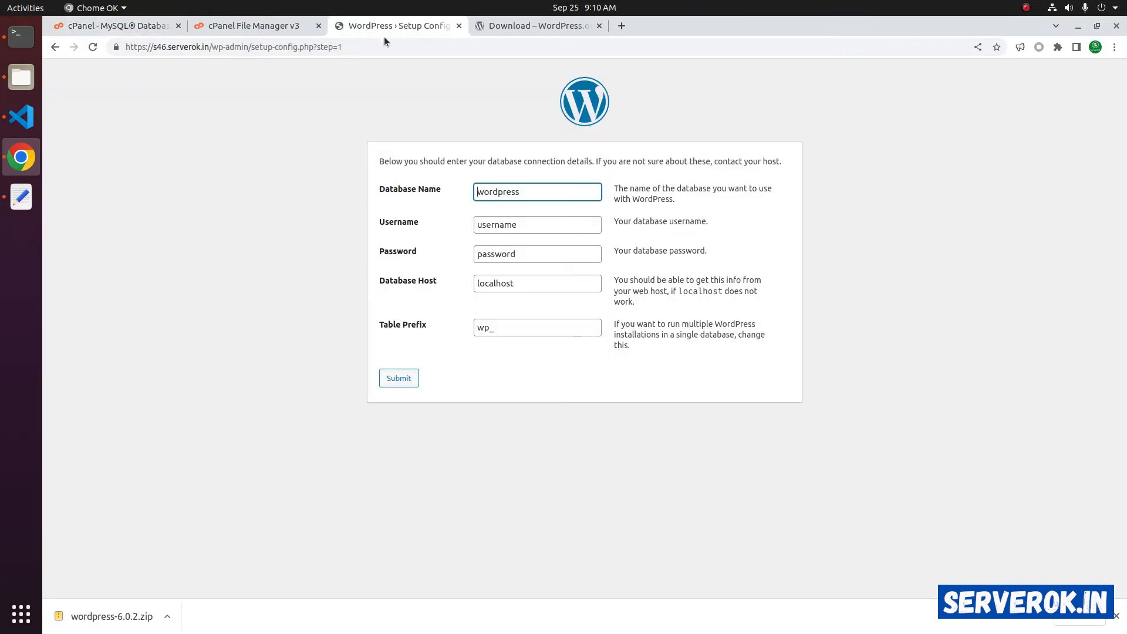
click(530, 191)
drag(530, 191, 449, 186)
click(22, 197)
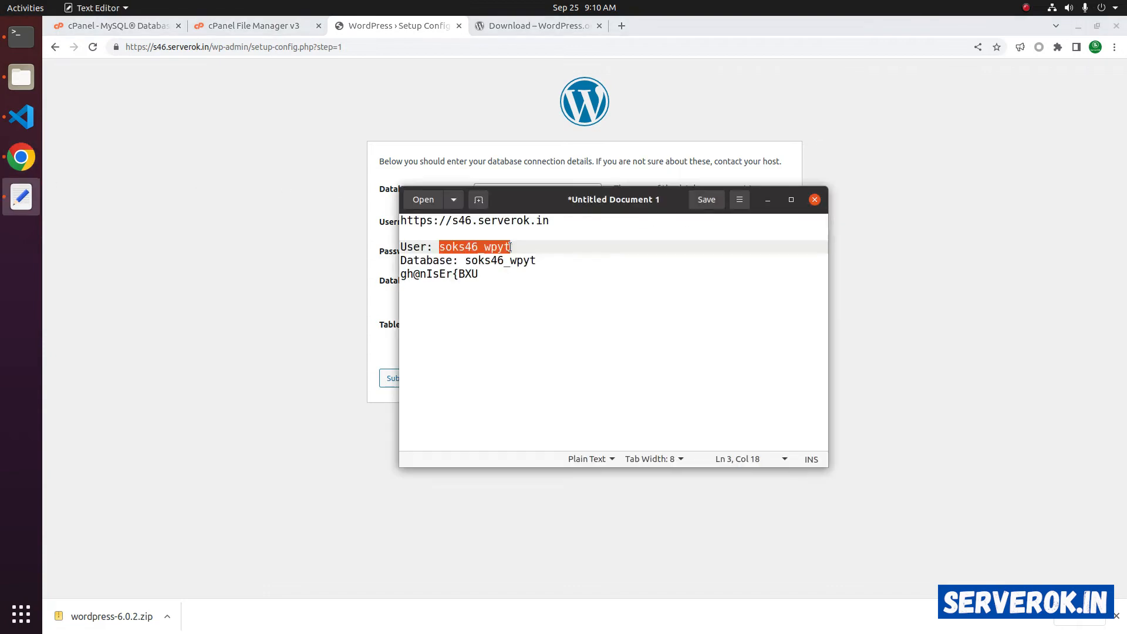
right_click(455, 249)
click(487, 302)
key(alt+Tab)
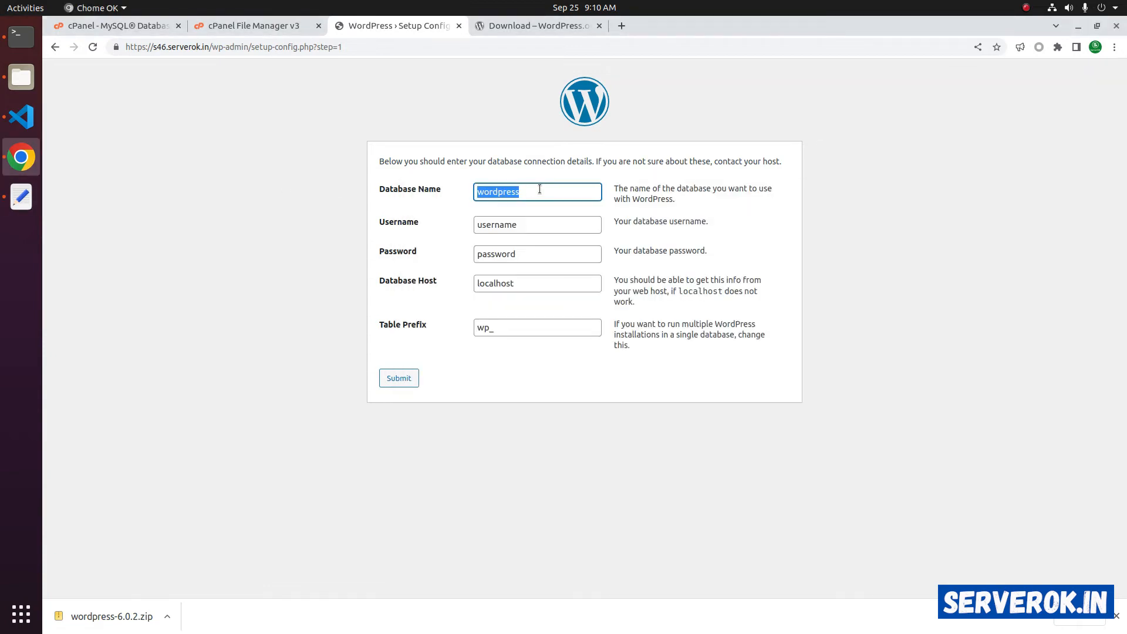
key(ctrl+v)
key(Tab)
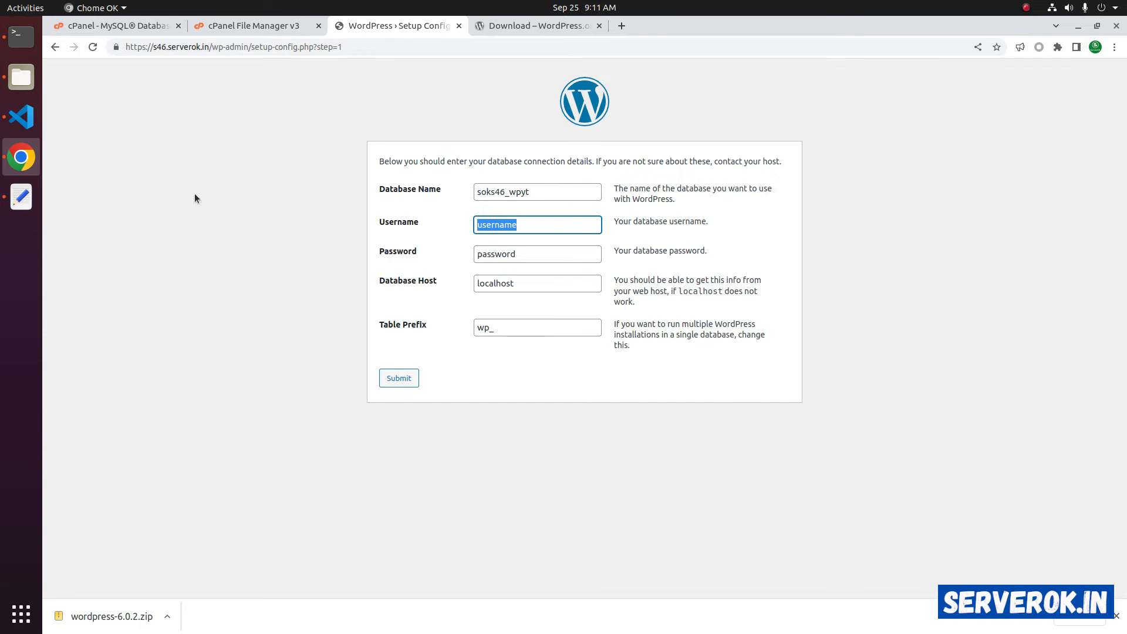
click(18, 202)
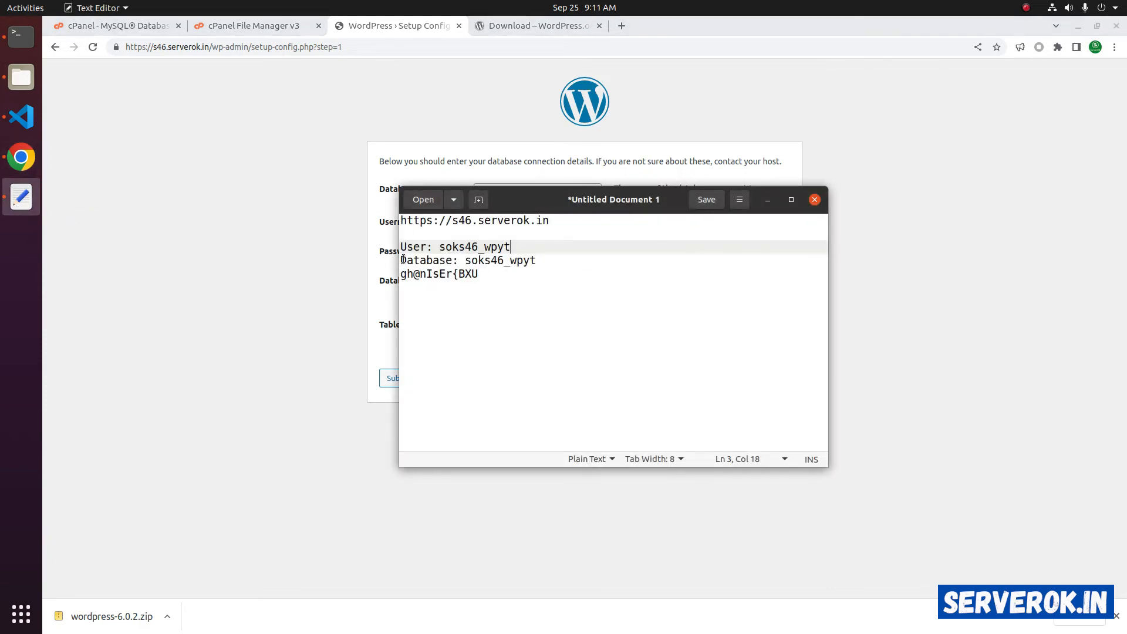
click(468, 262)
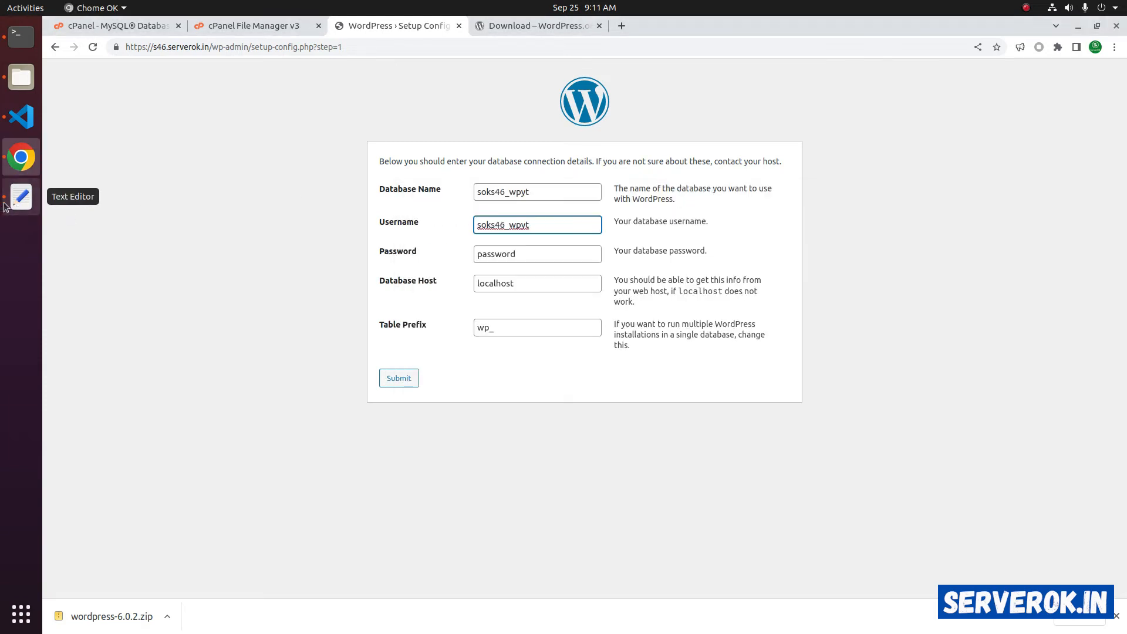
click(18, 202)
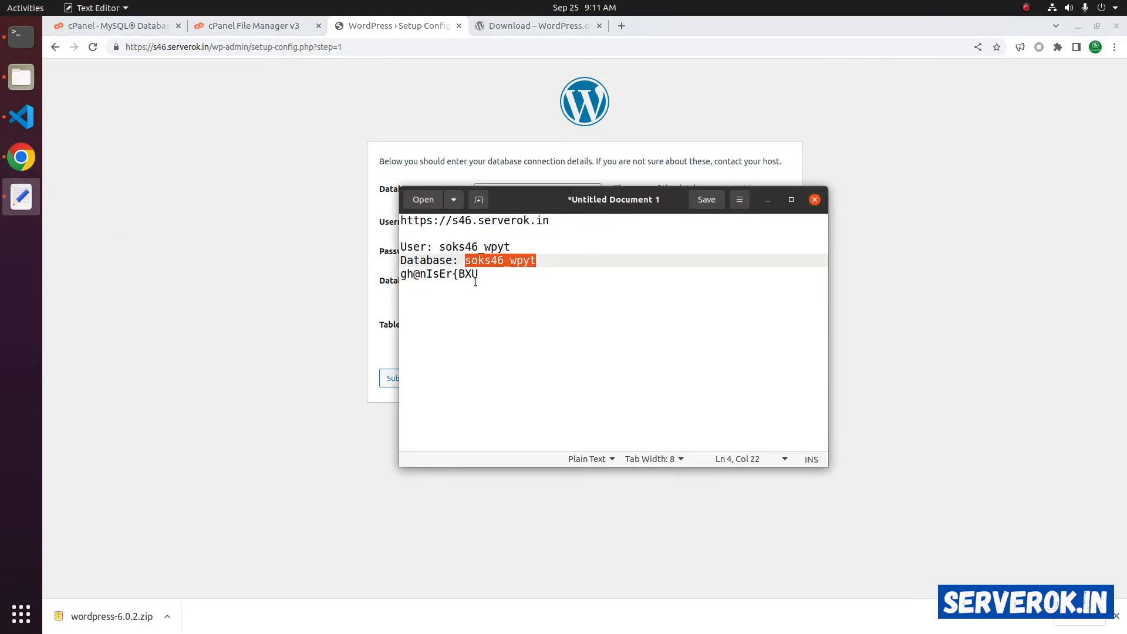
click(489, 276)
drag(489, 276, 393, 275)
key(ctrl+c)
key(alt+Tab)
key(ctrl+v)
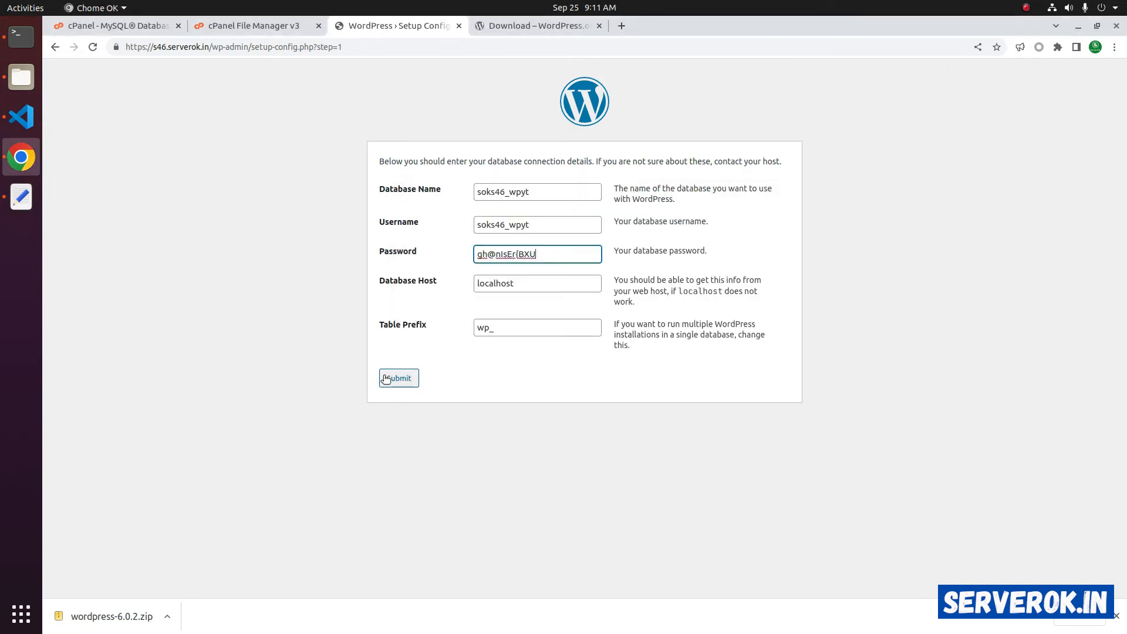
click(392, 380)
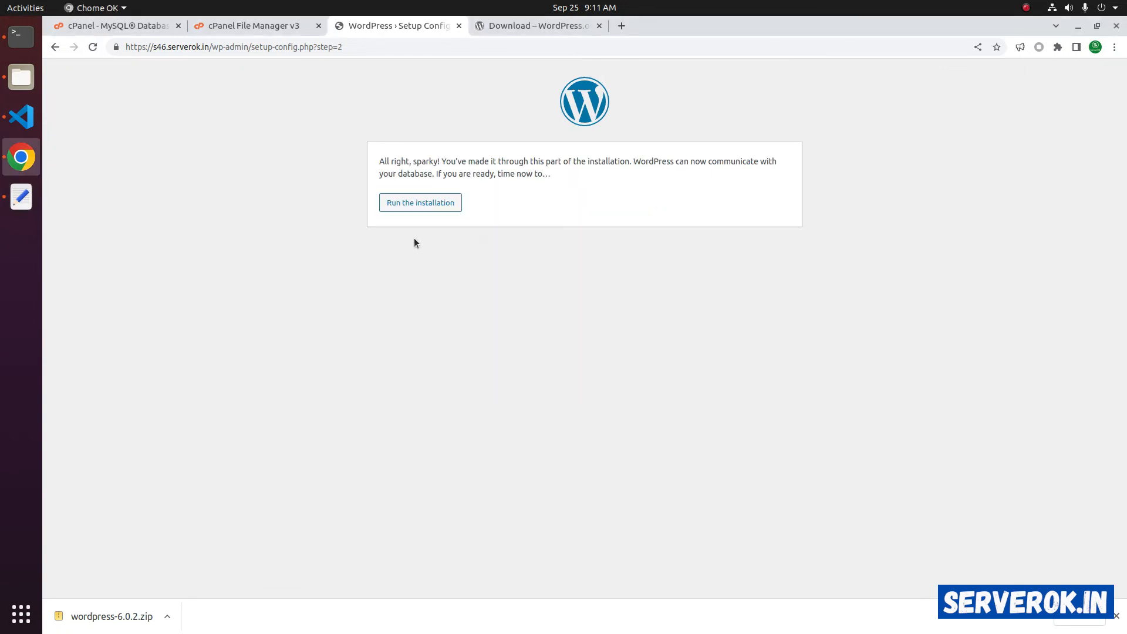
click(428, 204)
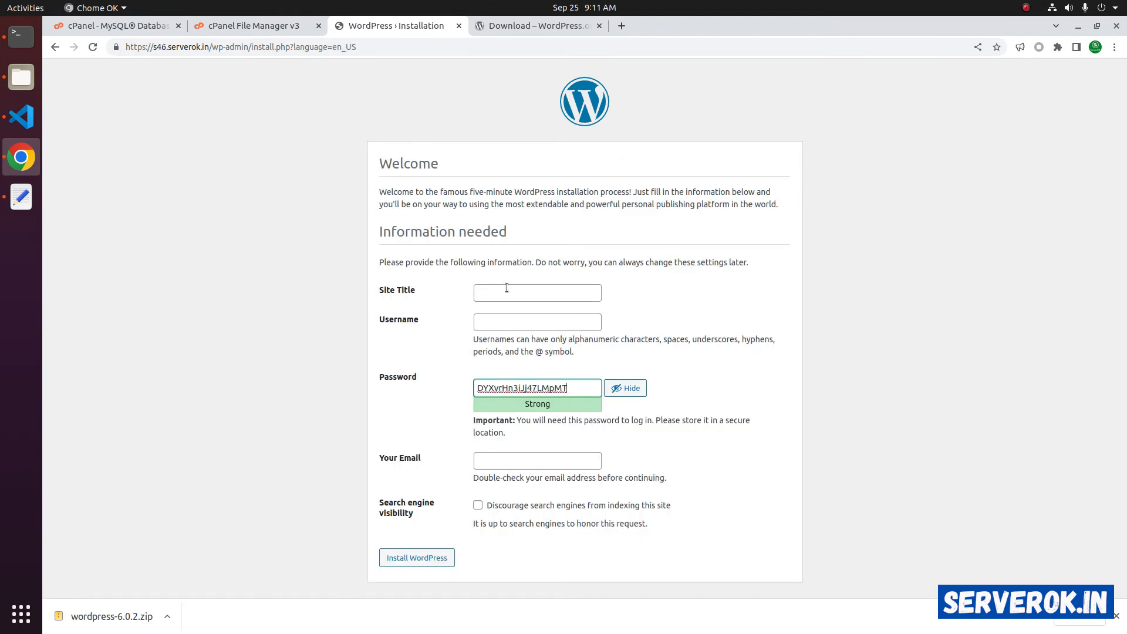
- Set Site Title to ServerOK, enter an admin username, and select the generated password
click(510, 291)
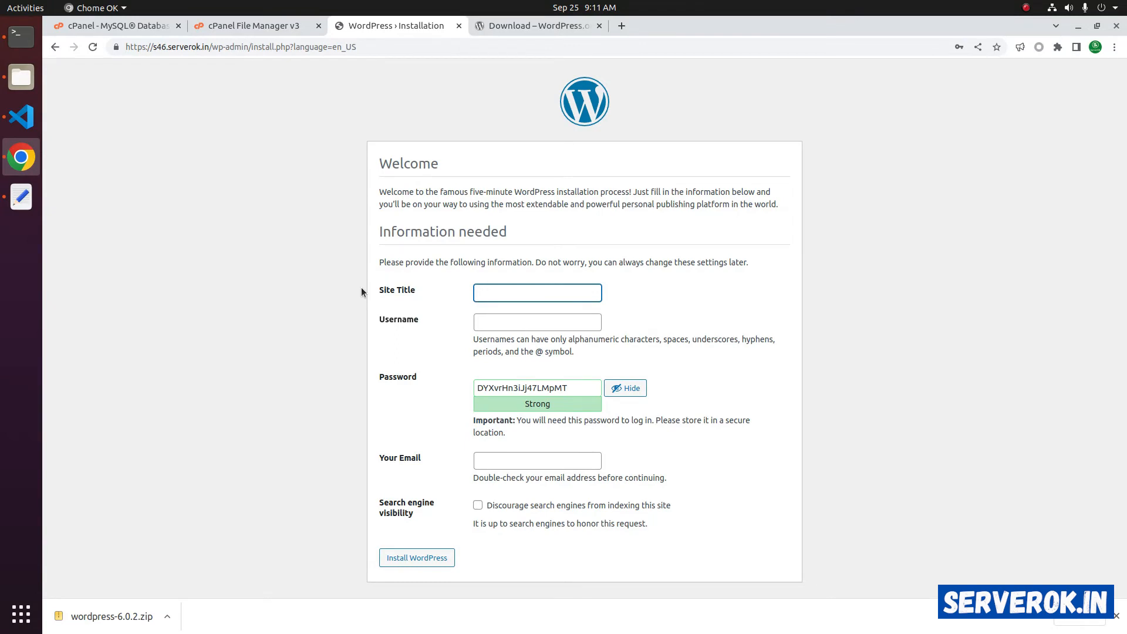
text(ServerOK)
key(Tab)
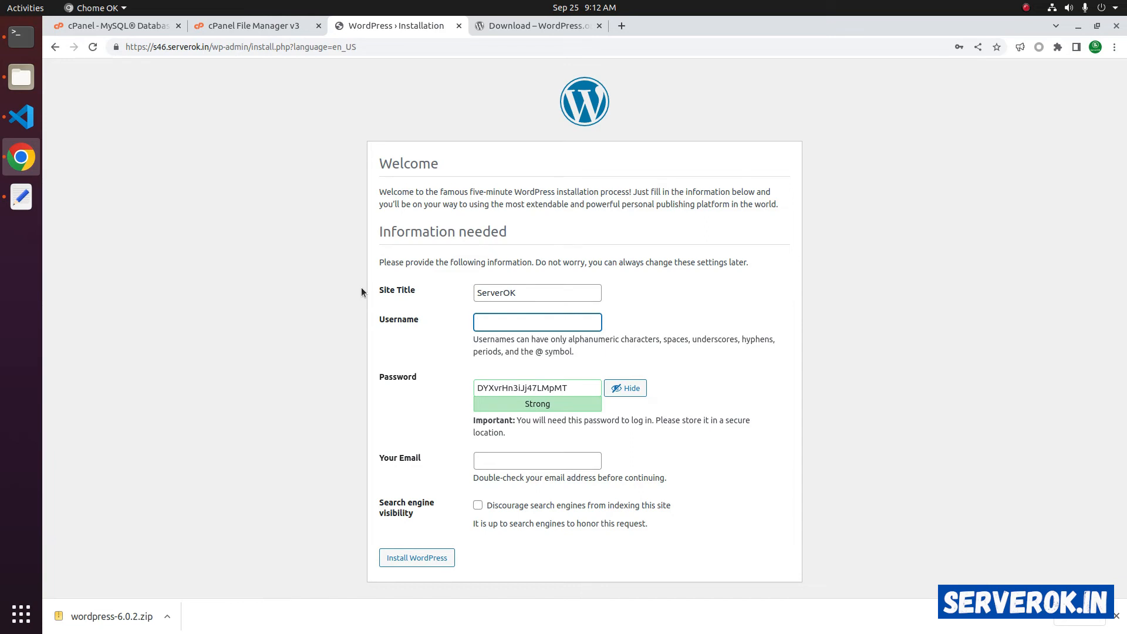
text(serverok)
key(Tab)
click(517, 387)
double_click(516, 388)
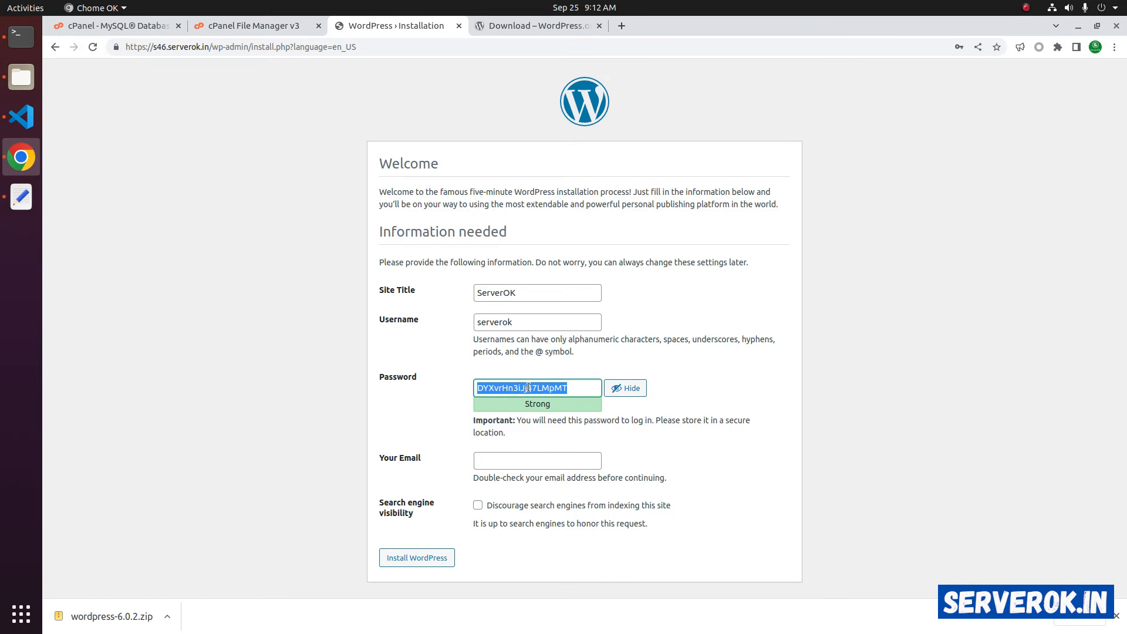
- Save the generated admin password into the notes text file
key(alt+Tab)
key(ctrl+v)
key(Up)
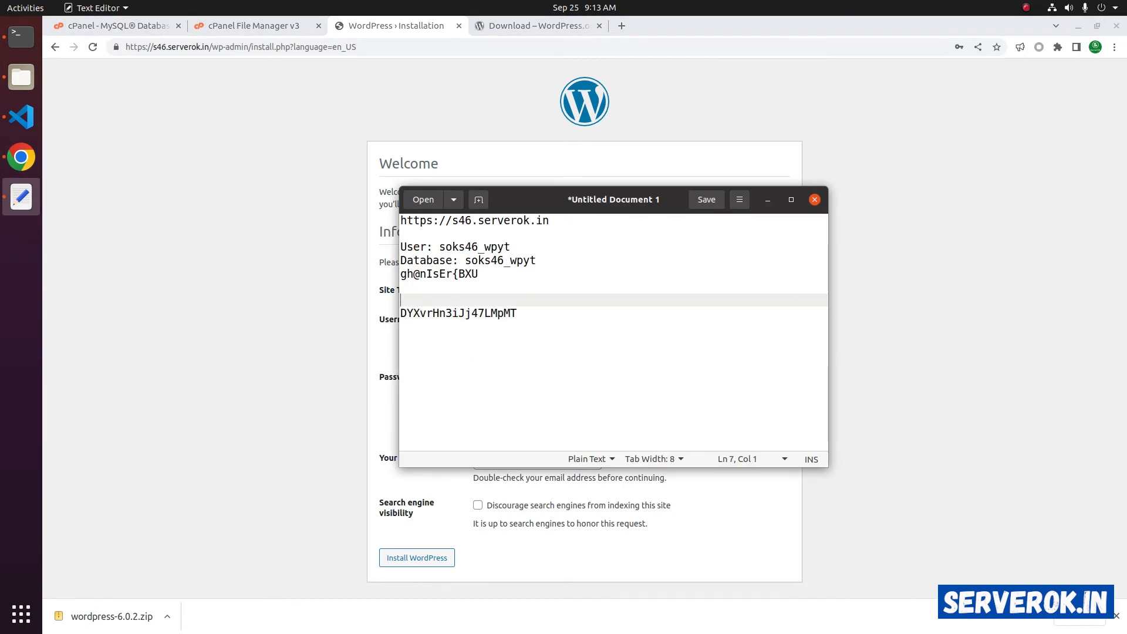
text(servr)
key(BackSpace)
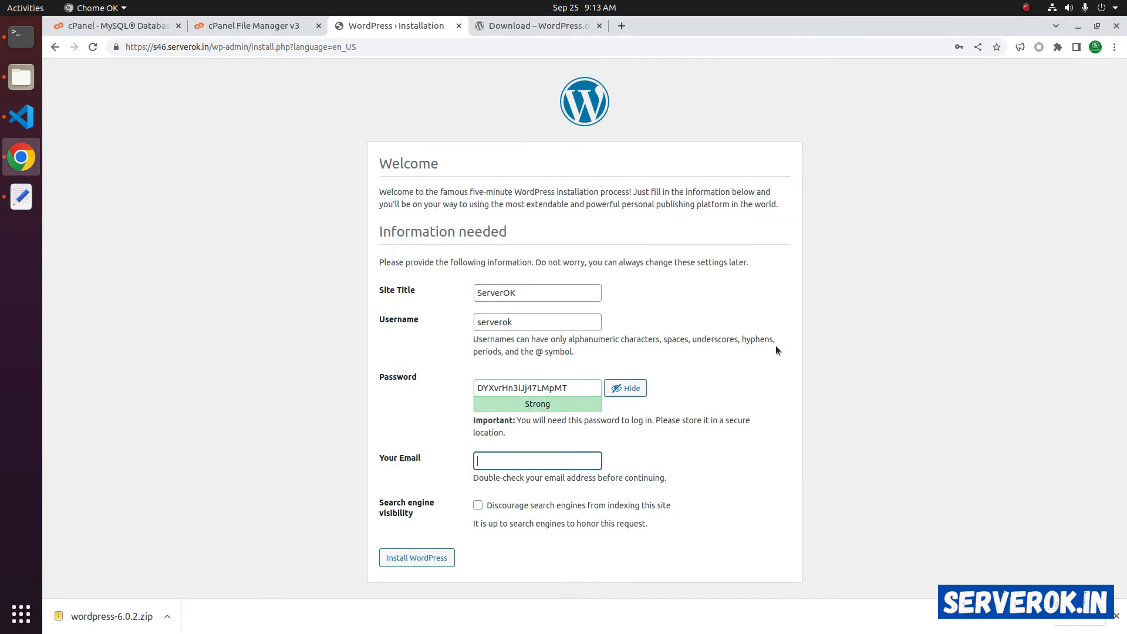
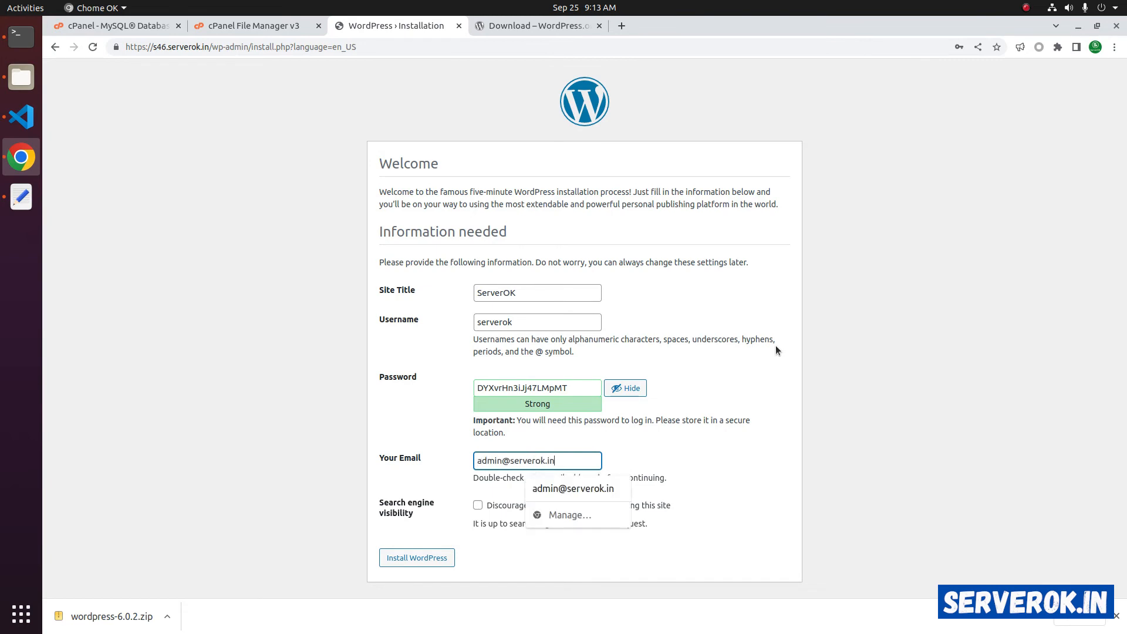
- Enter the admin e-mail and install WordPress
drag(367, 509, 424, 510)
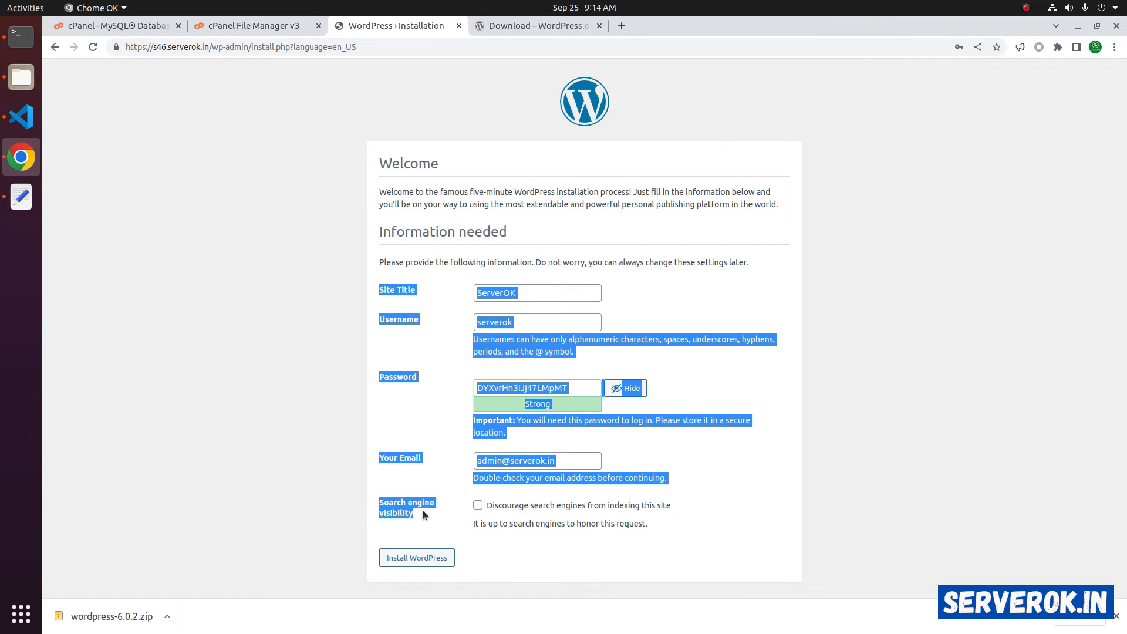
click(423, 509)
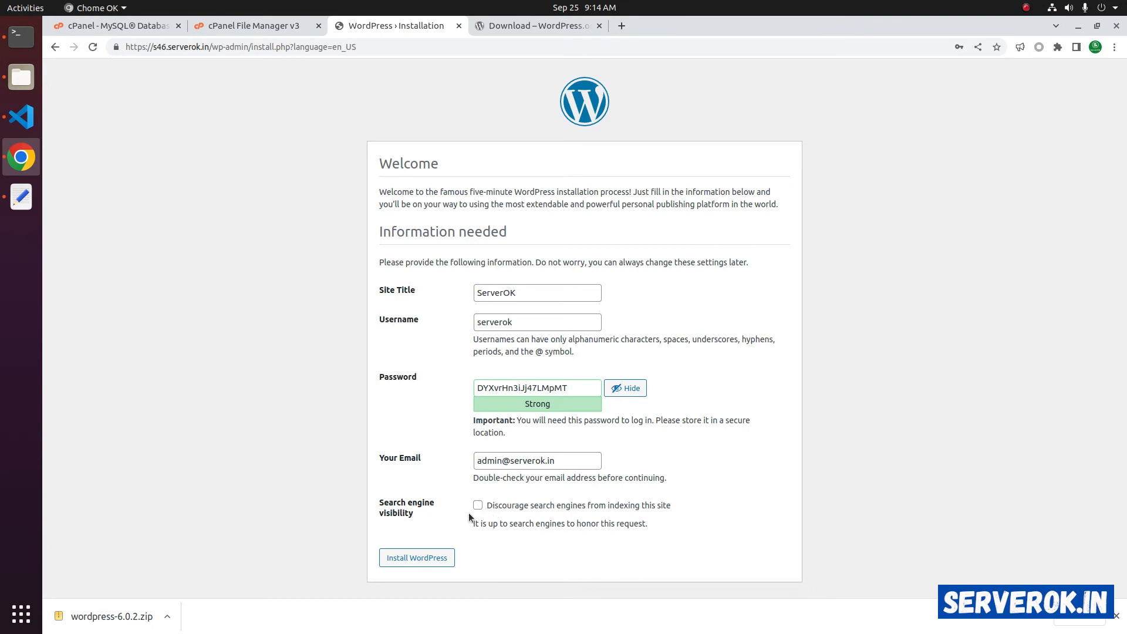
click(408, 557)
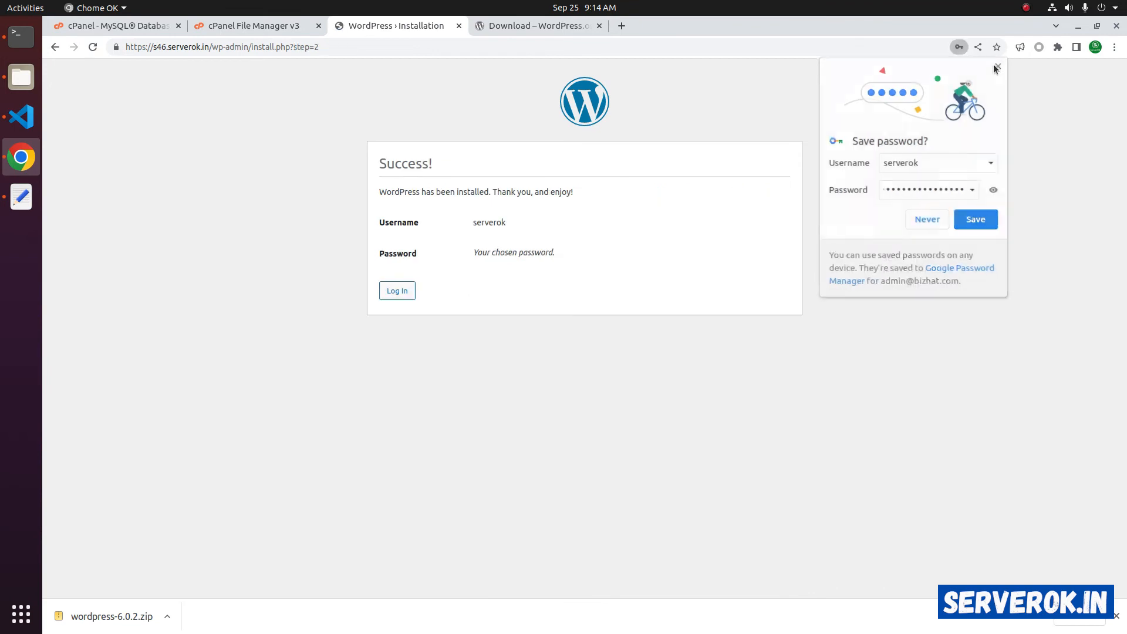
- Dismiss the save-password prompt, go to login, and enter the admin username
click(997, 68)
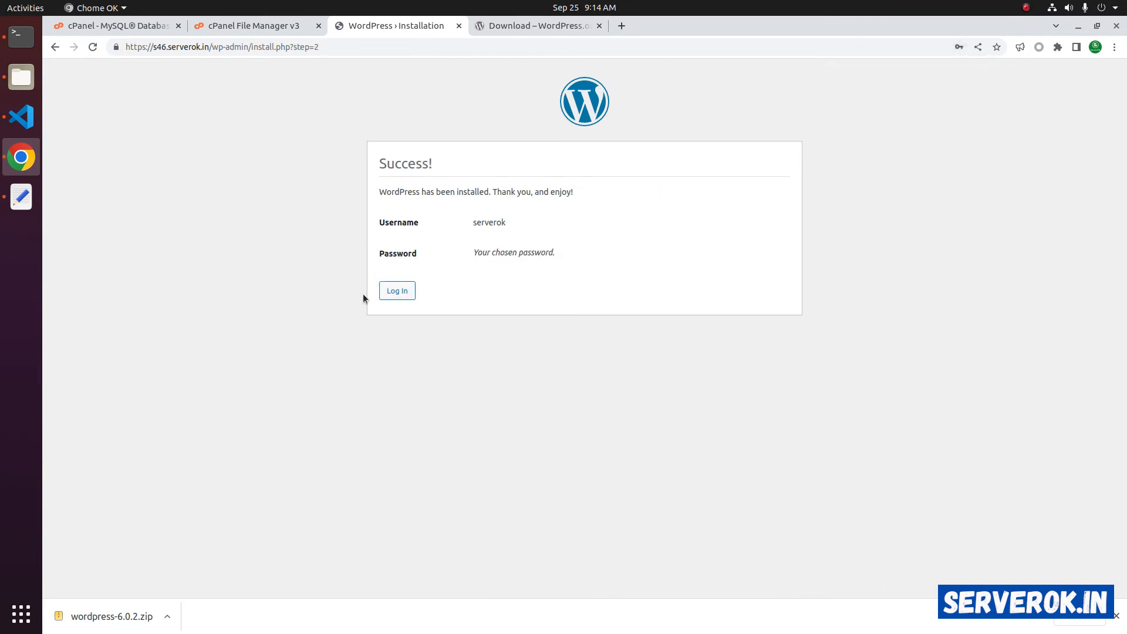
click(397, 292)
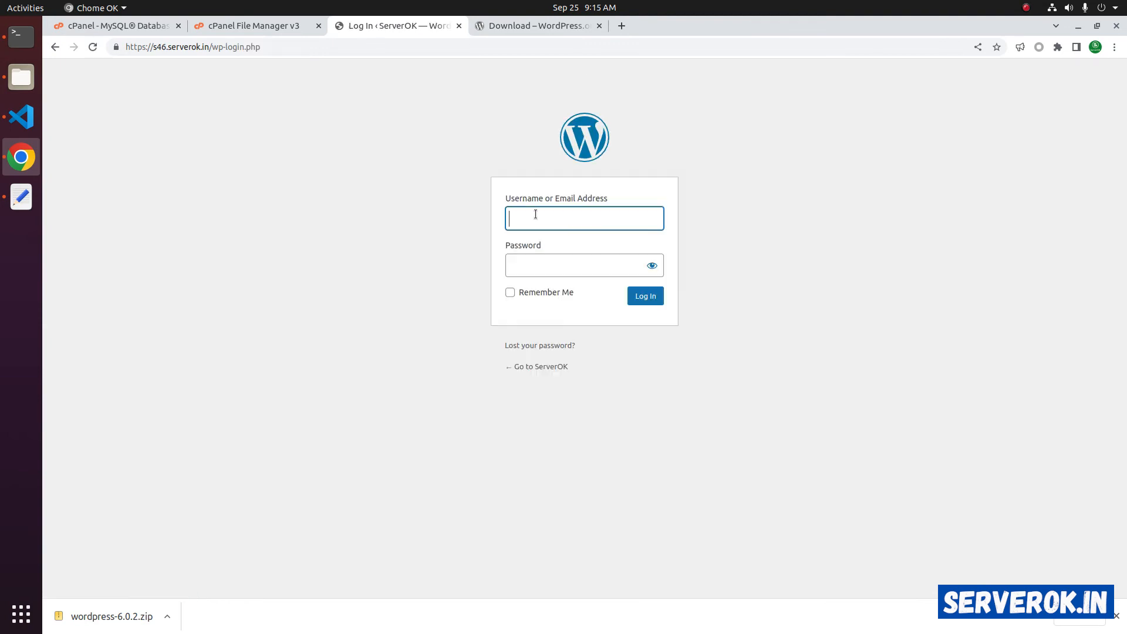
text(serv)
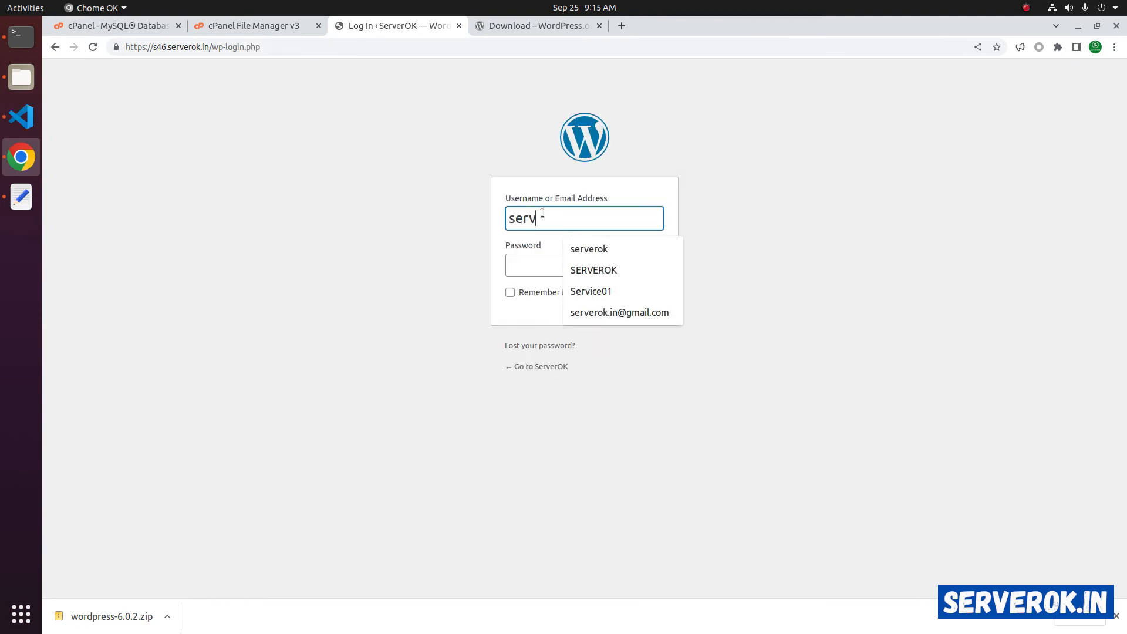
text(erok)
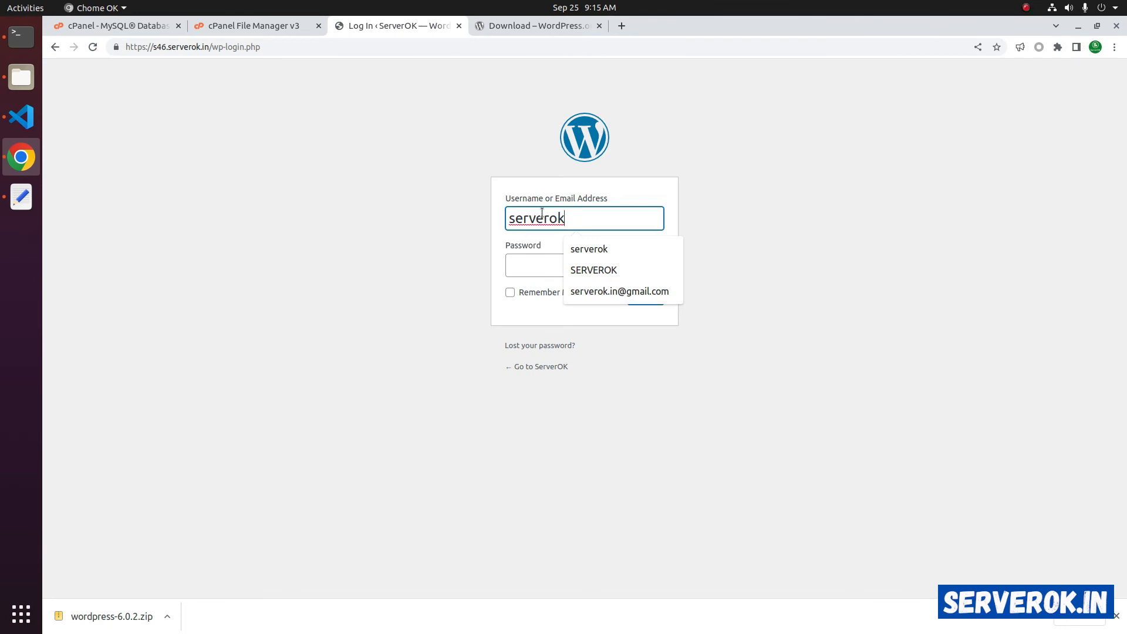
key(Tab)
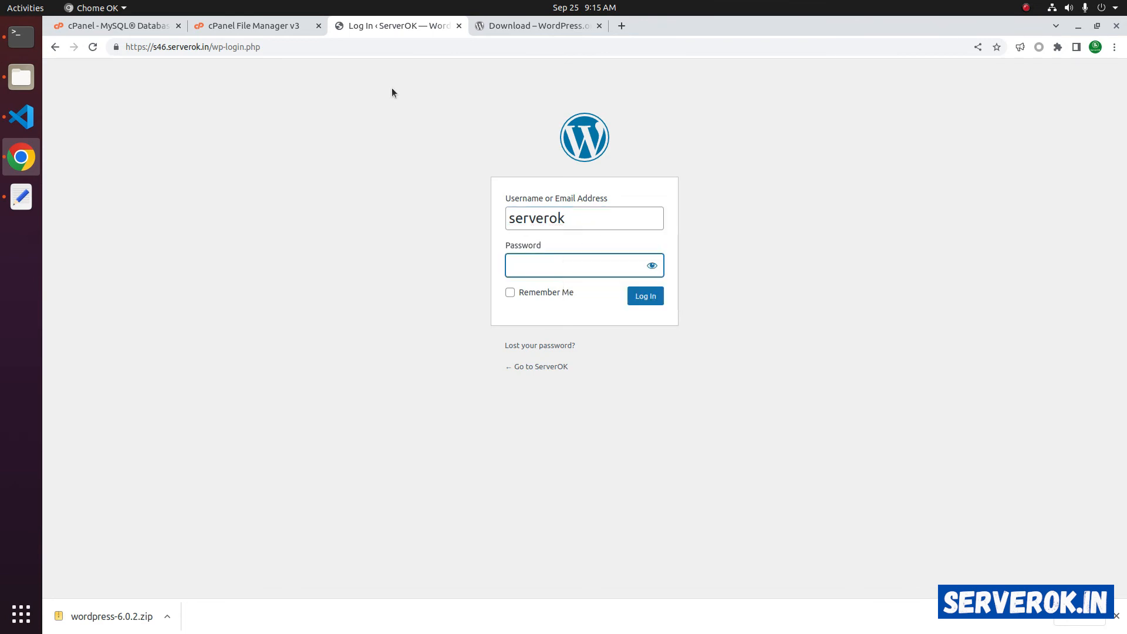
- Paste the admin password saved in the notes and log in
click(21, 197)
drag(533, 327, 354, 327)
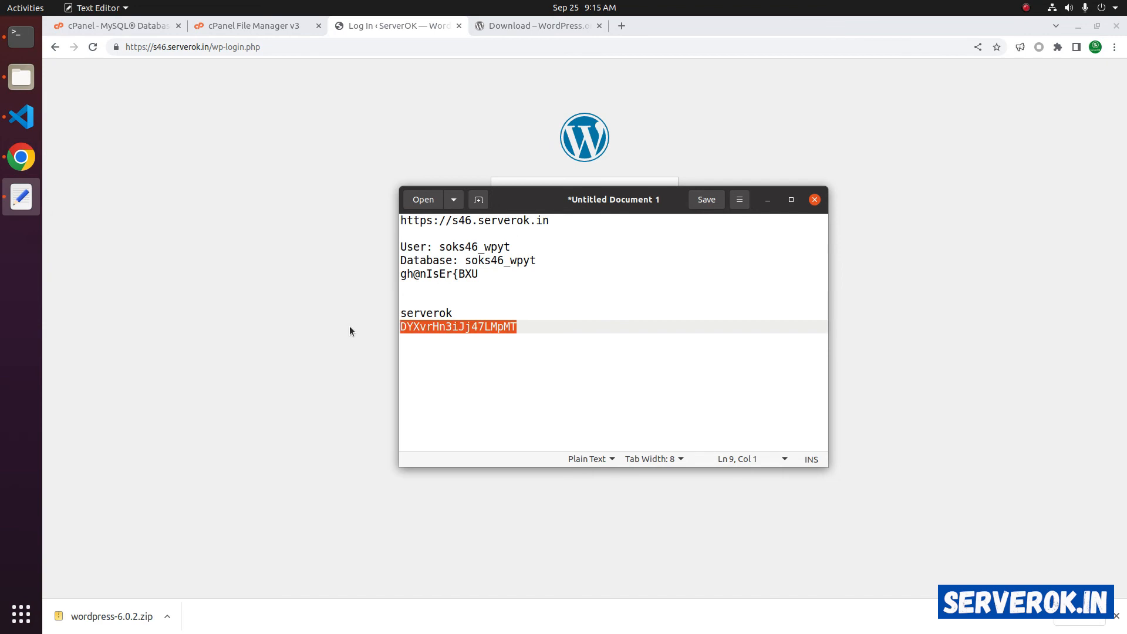
key(ctrl+c)
click(351, 325)
right_click(555, 264)
click(567, 328)
click(638, 298)
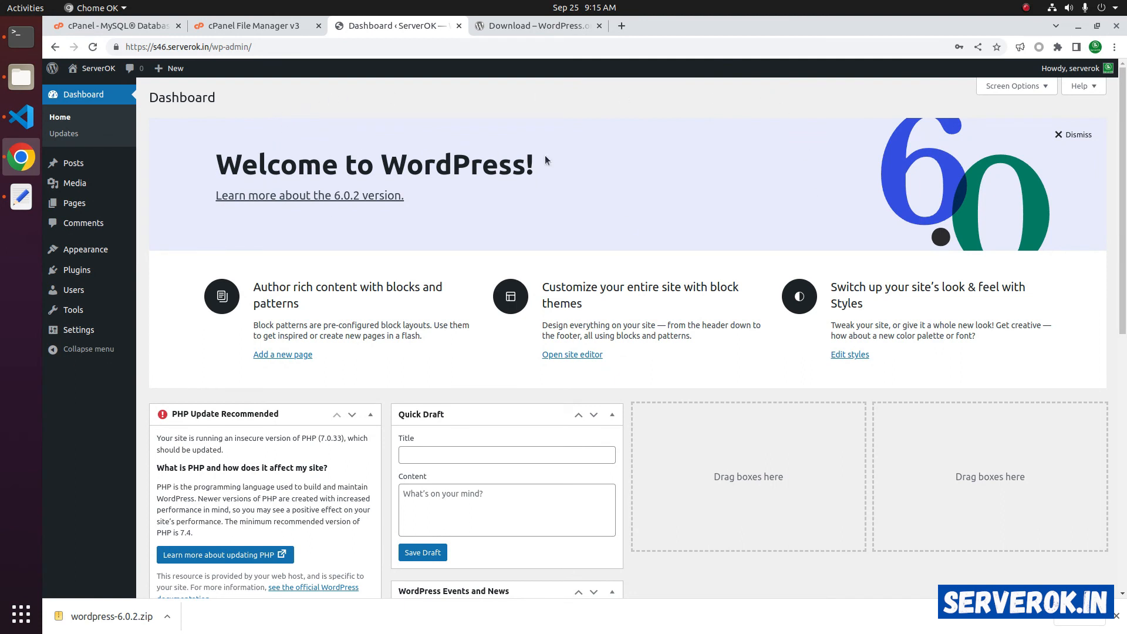
- Check the live s46.serverok.in site in the other browser tab
click(206, 47)
drag(207, 44, 100, 30)
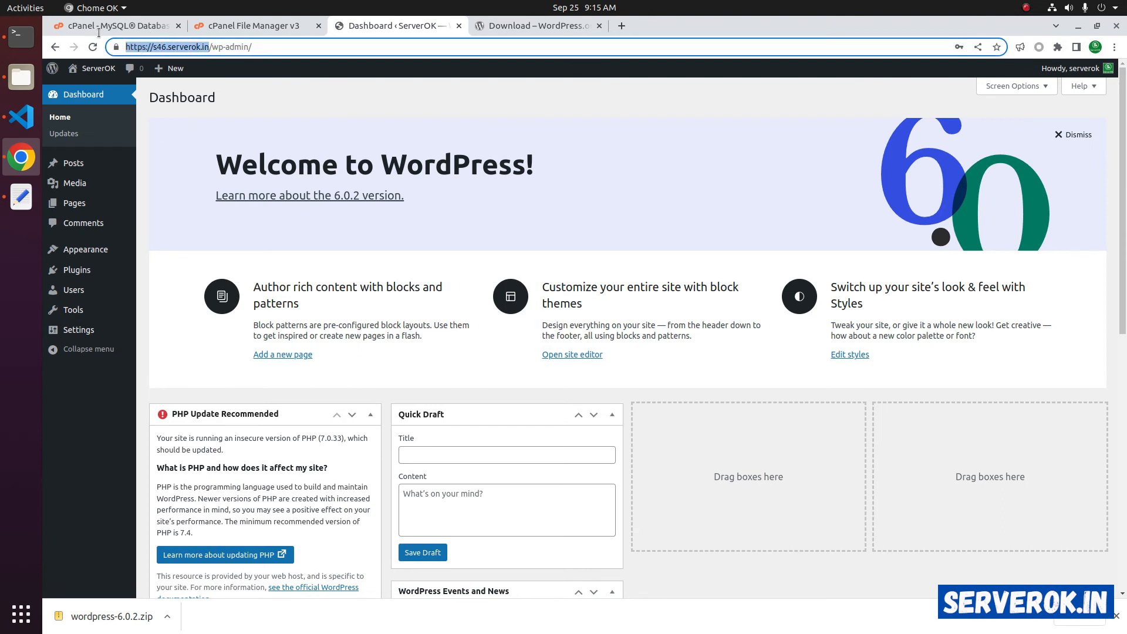
click(520, 28)
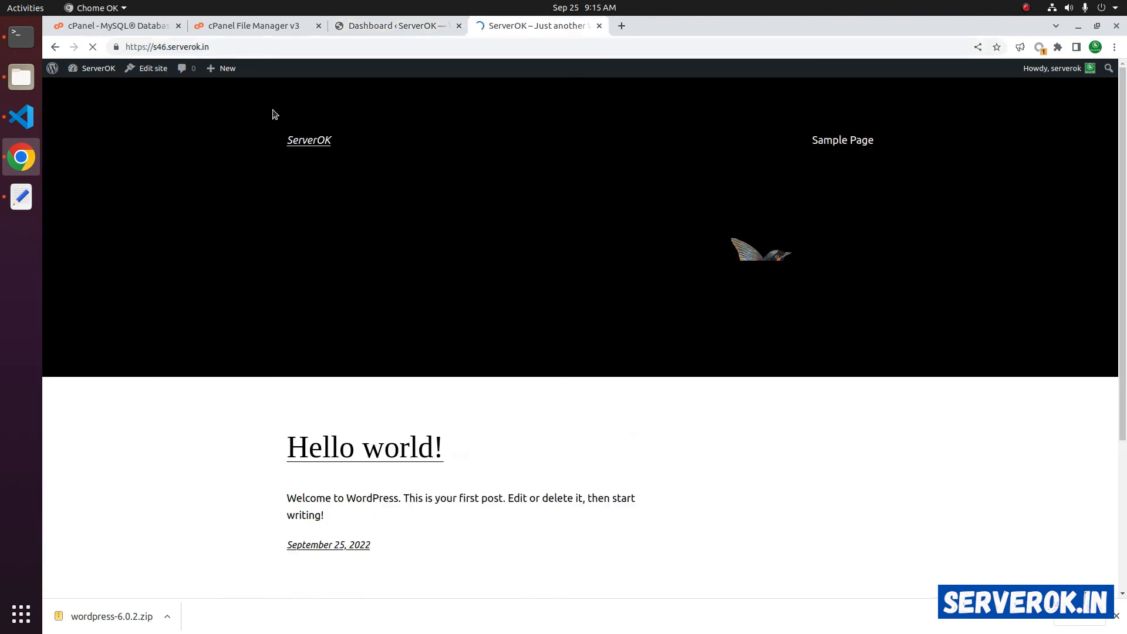
drag(1122, 168, 1118, 322)
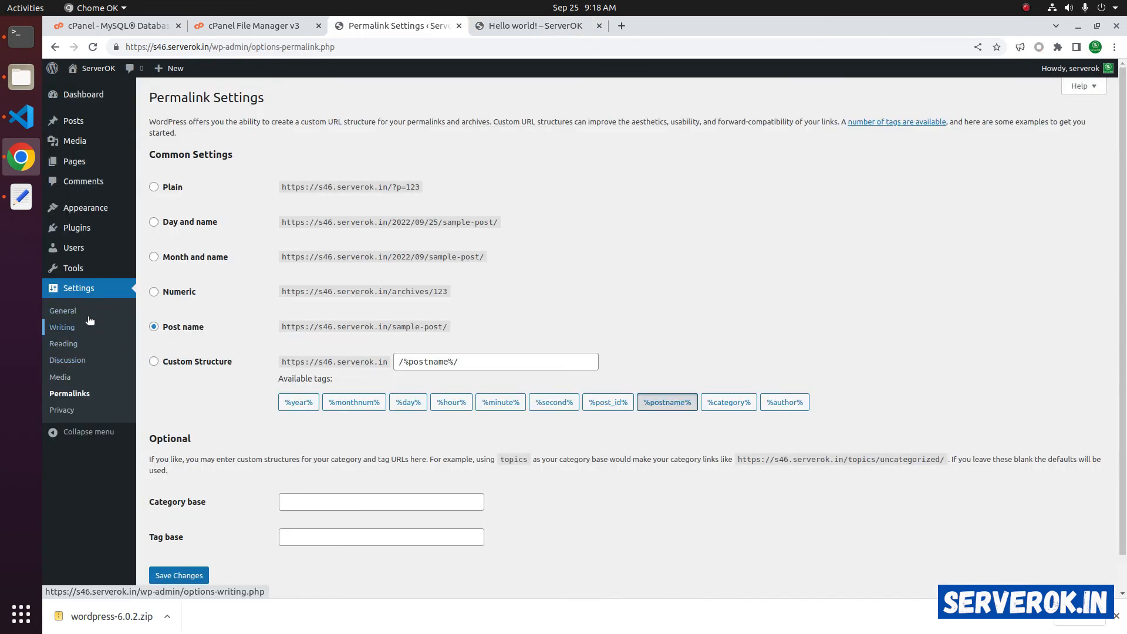
click(63, 311)
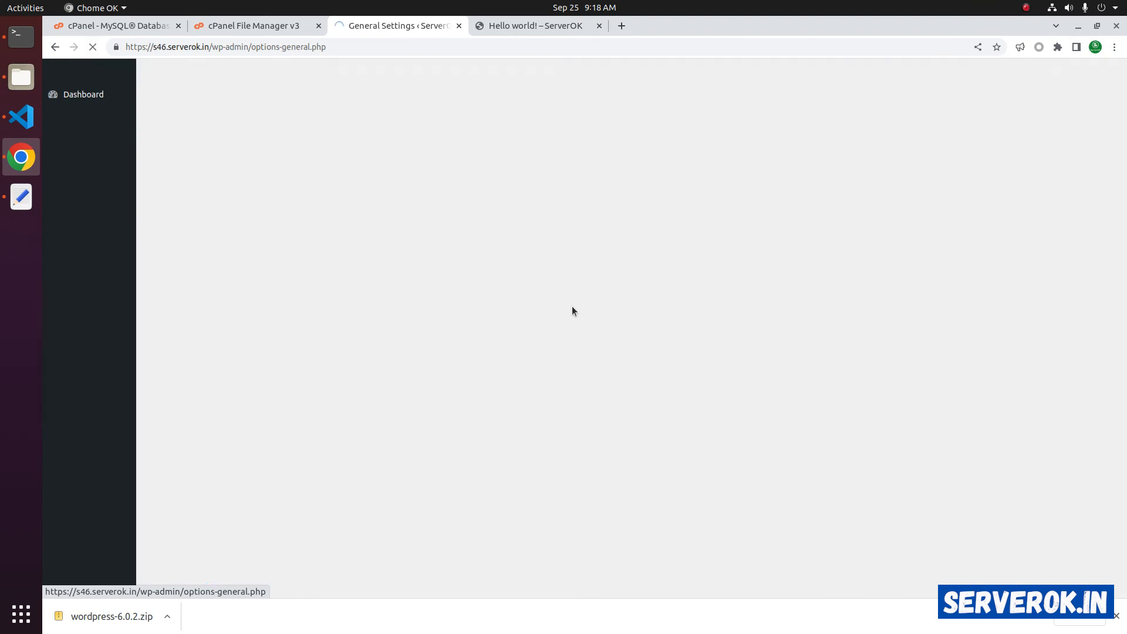
drag(335, 131, 280, 129)
mouse_move(126, 130)
click(183, 130)
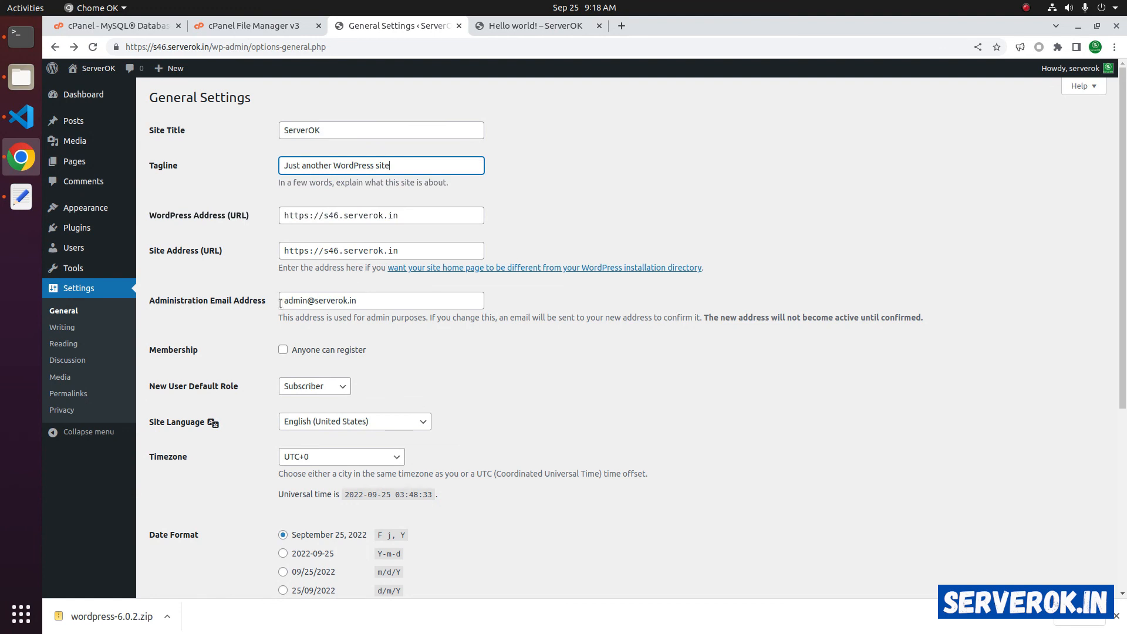
drag(314, 303, 403, 302)
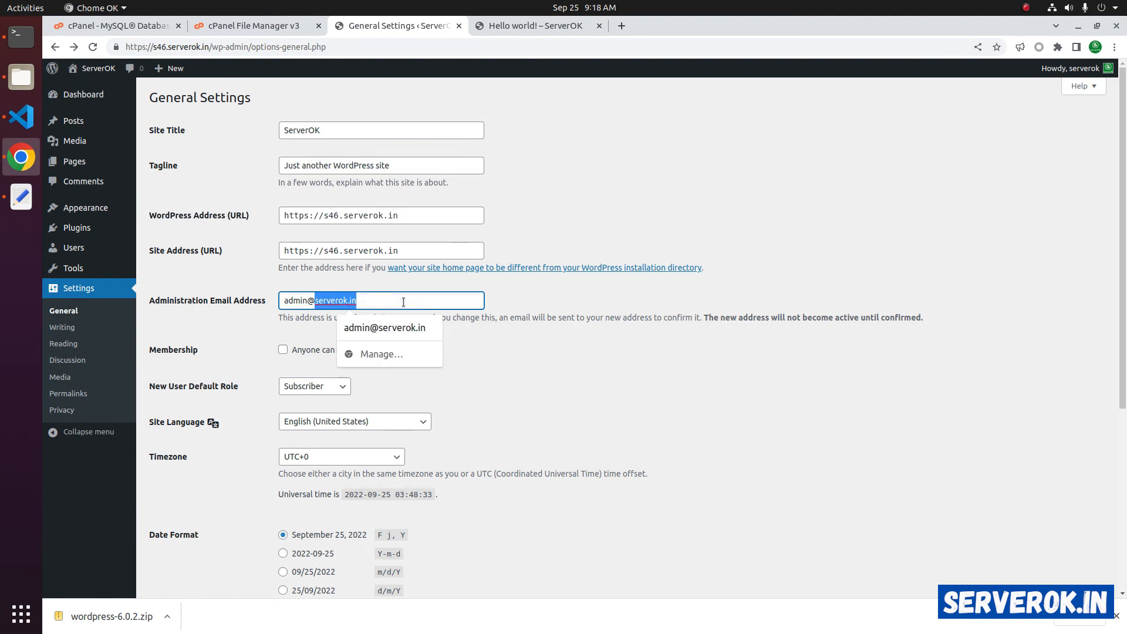
click(775, 181)
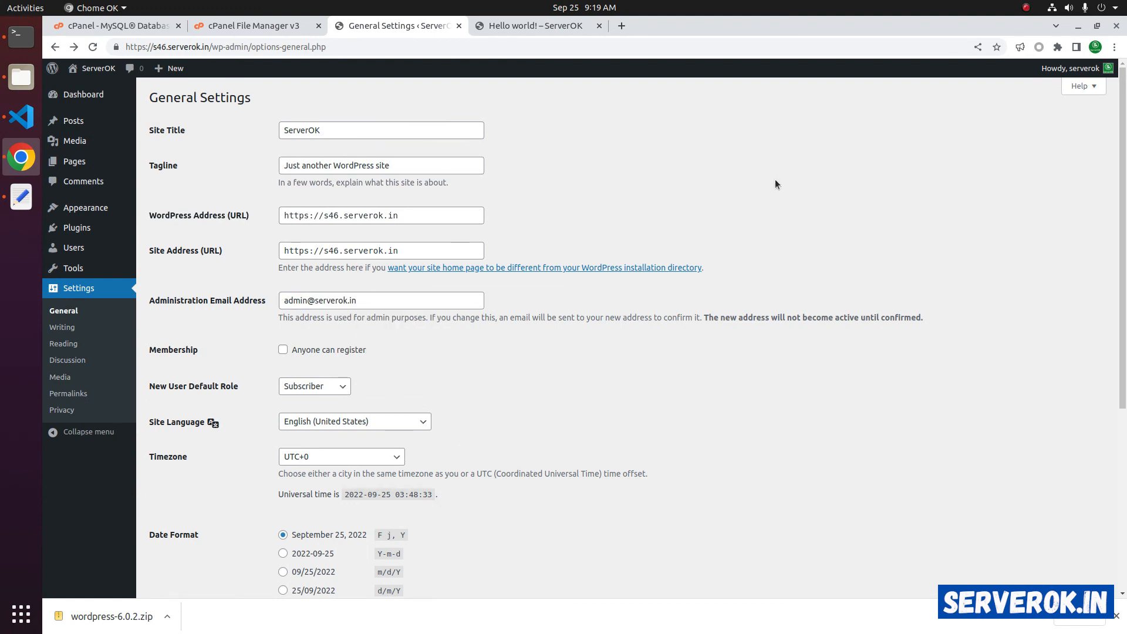
mouse_move(1089, 75)
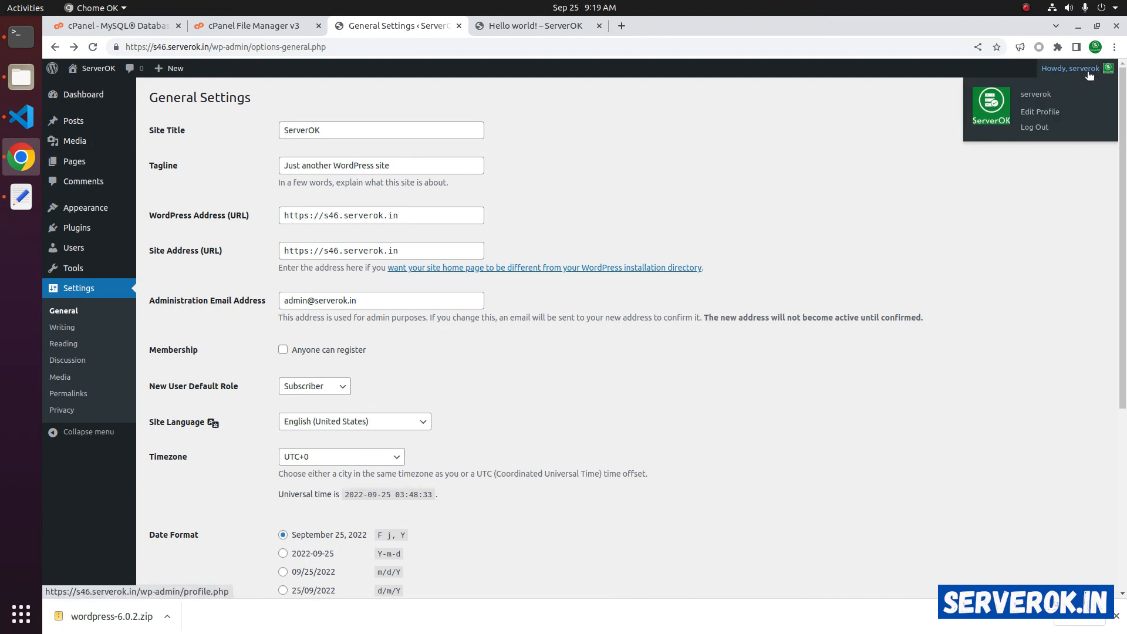
- Generate a new admin password on the profile, copy it, and update the profile
click(1046, 111)
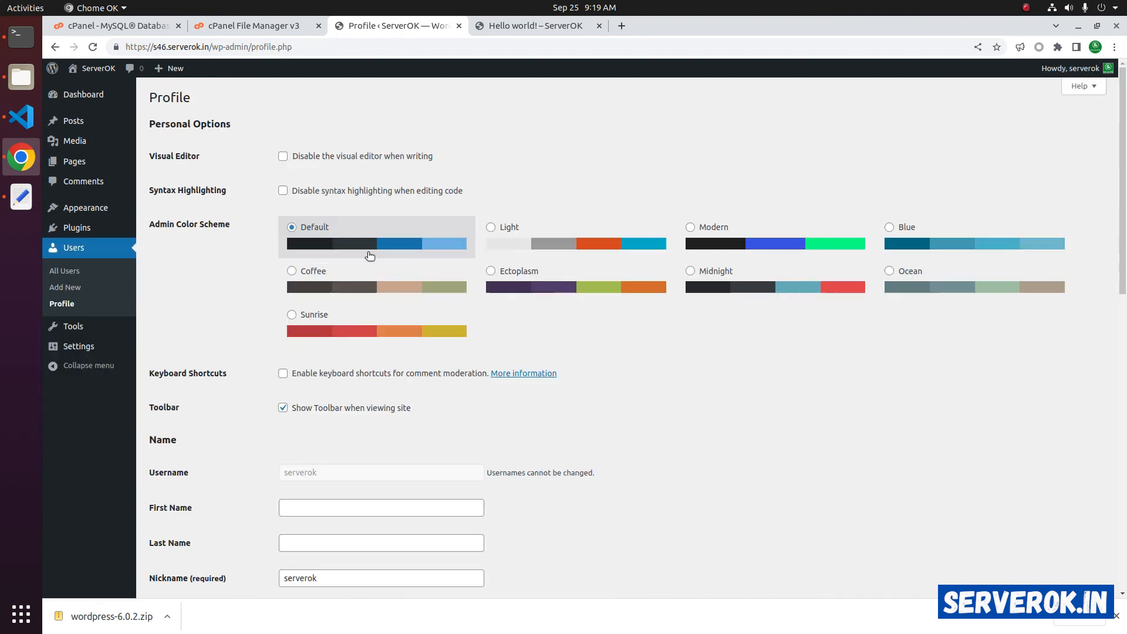
scroll(678, 255, down, 5)
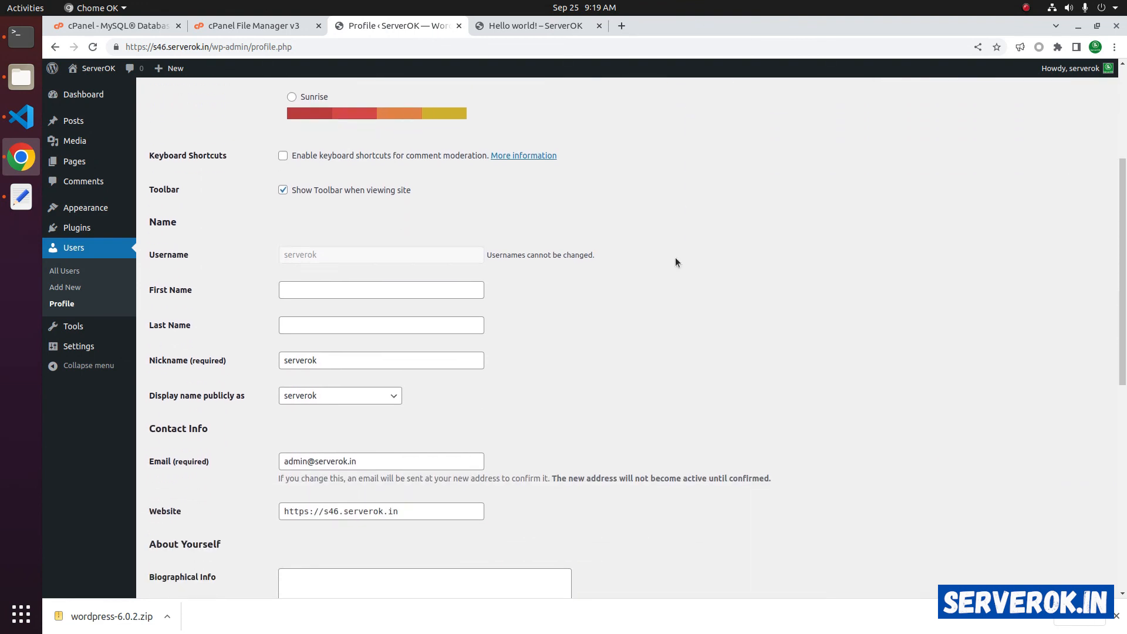
scroll(438, 373, down, 7)
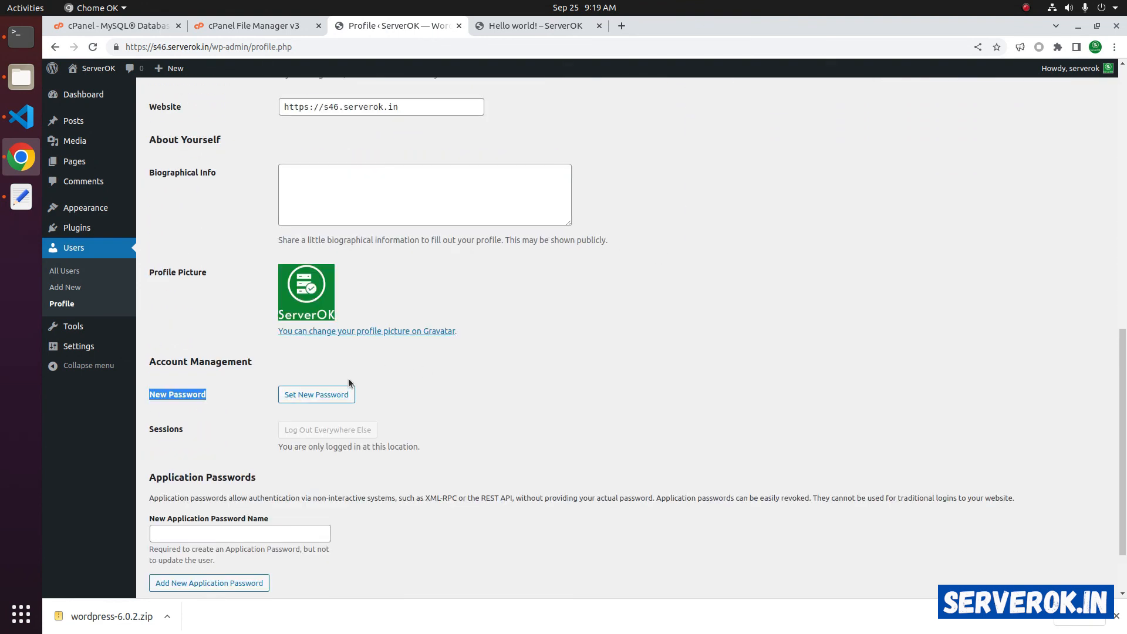
click(317, 395)
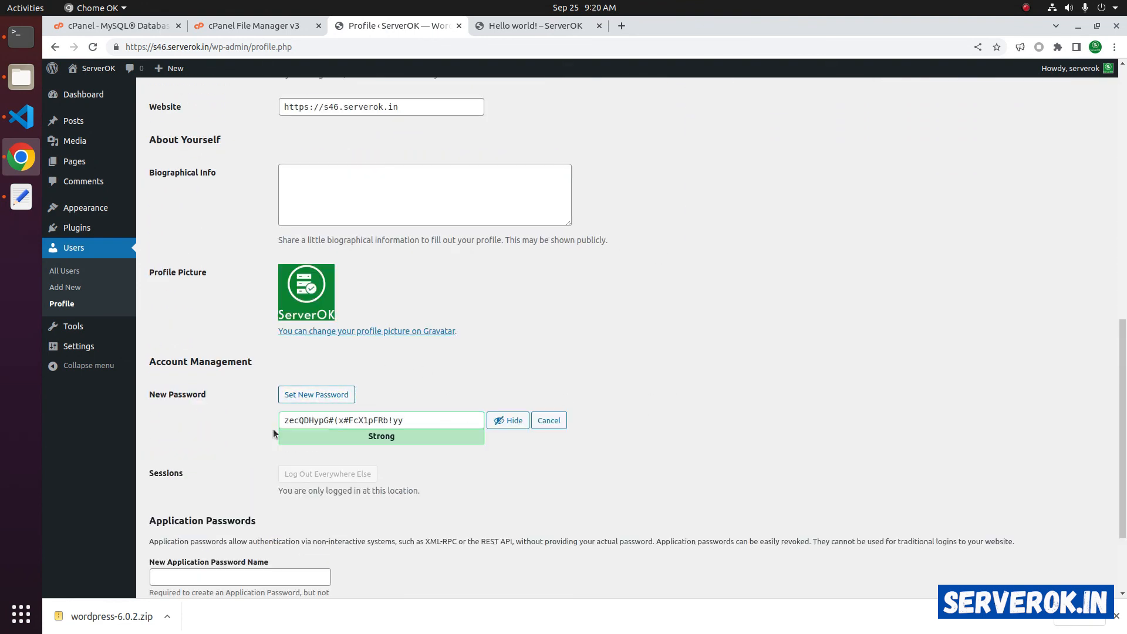
drag(421, 416, 277, 403)
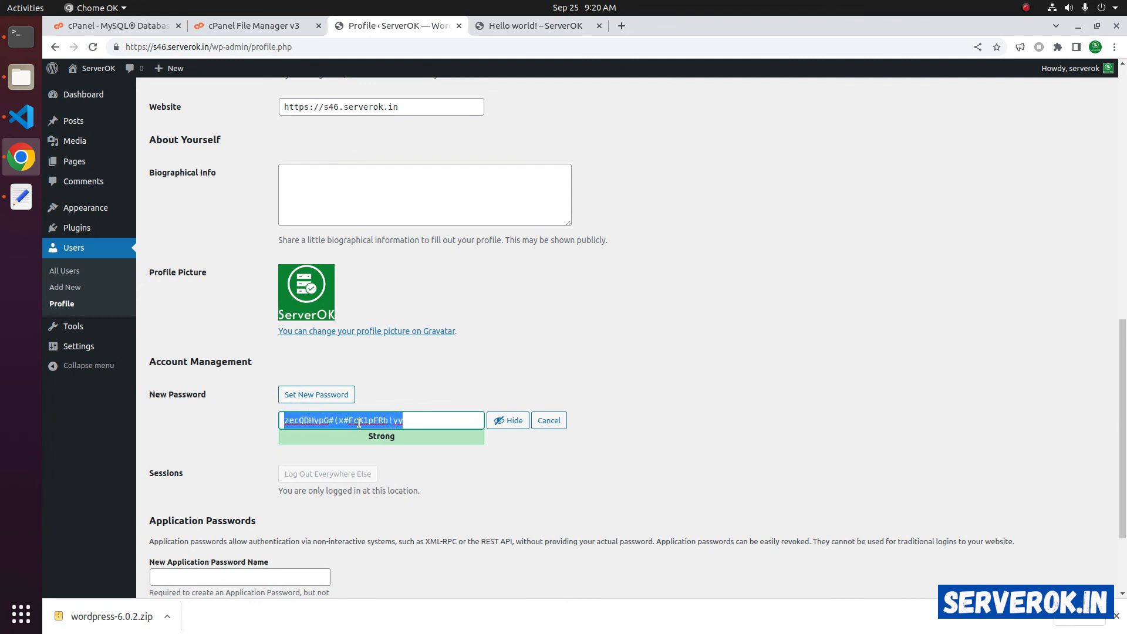
right_click(300, 298)
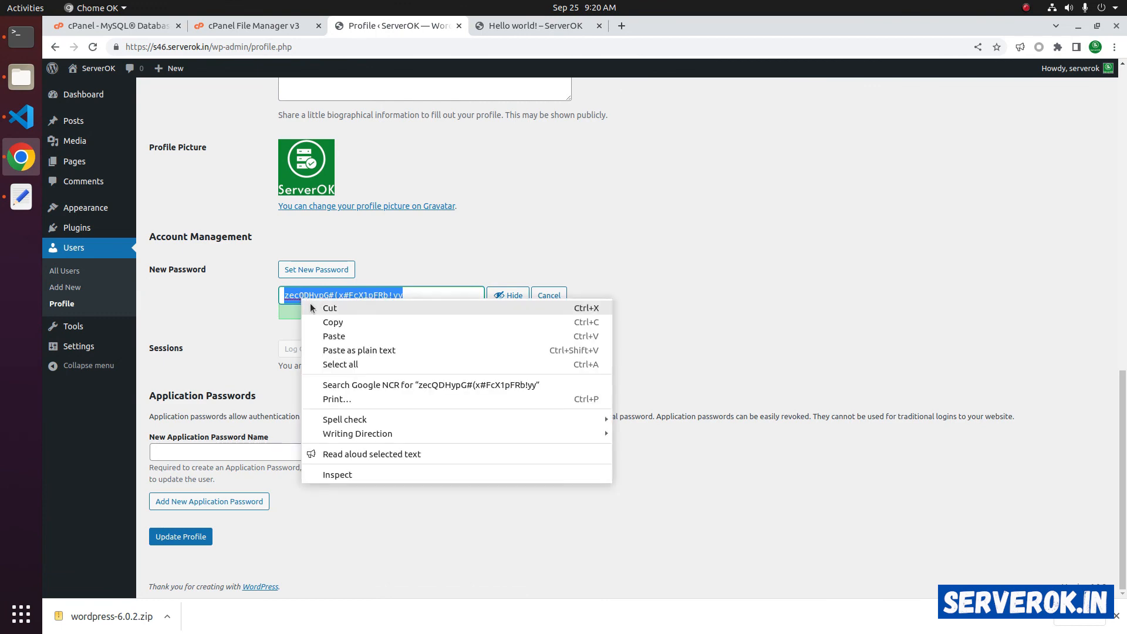
click(362, 323)
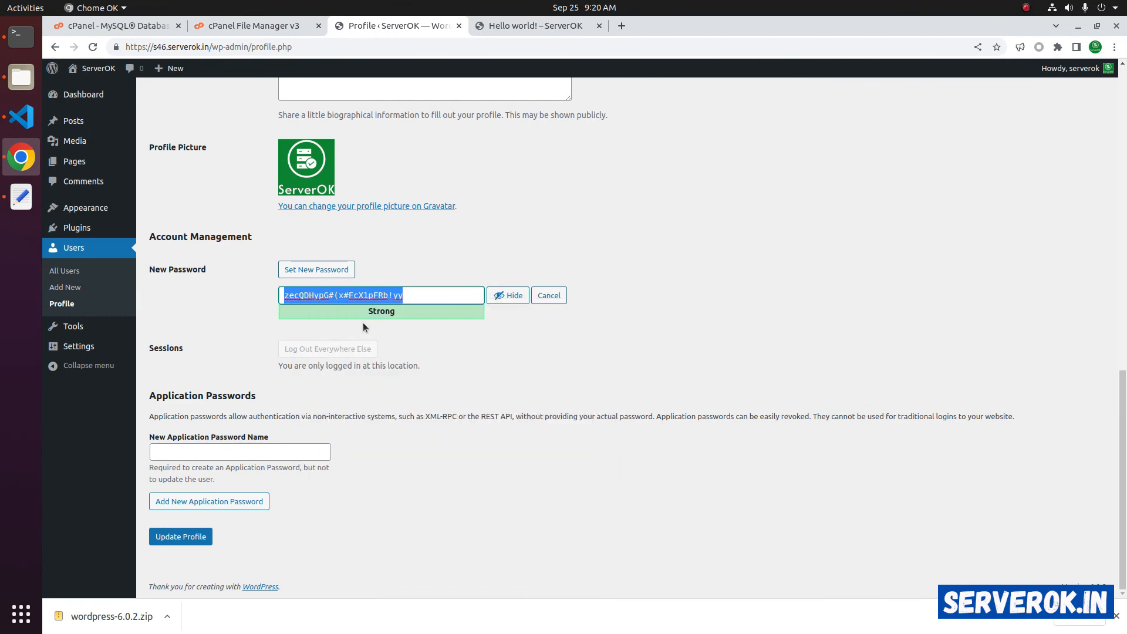
click(189, 541)
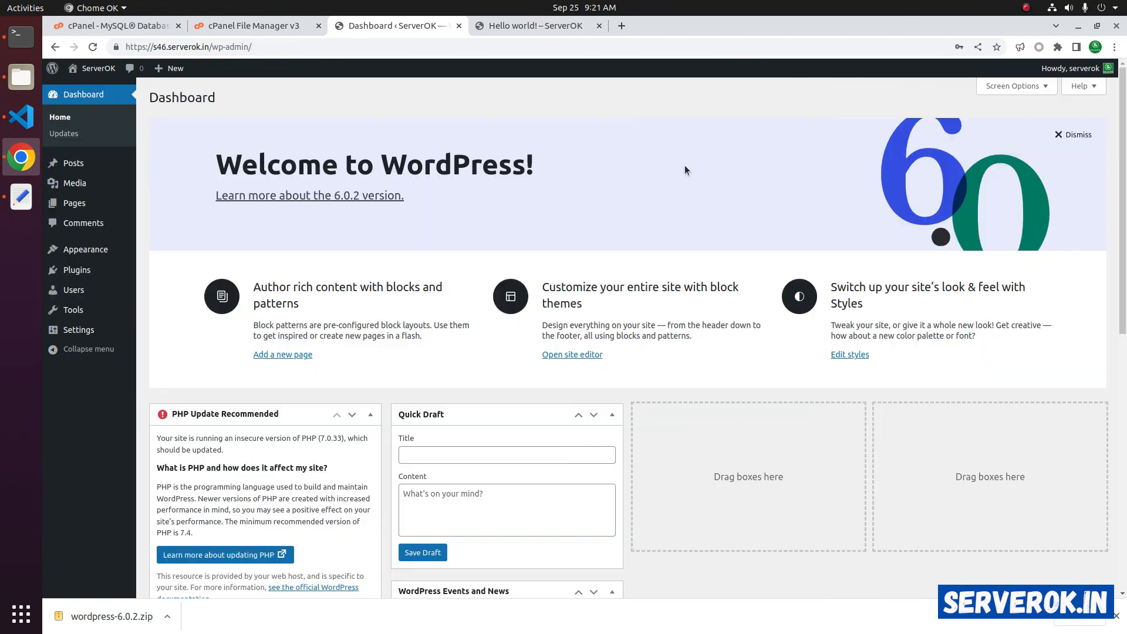